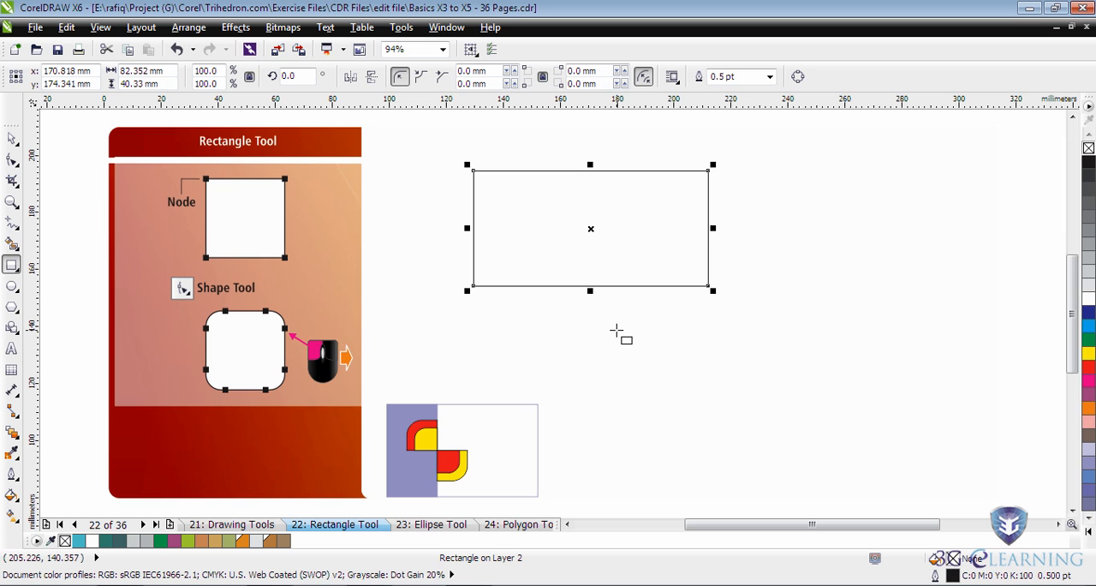
Unlock the proportions and resize the rectangle to 90 mm wide by 55 mm high.
left_click(247, 78)
left_click_drag(166, 70, 121, 70)
type("90")
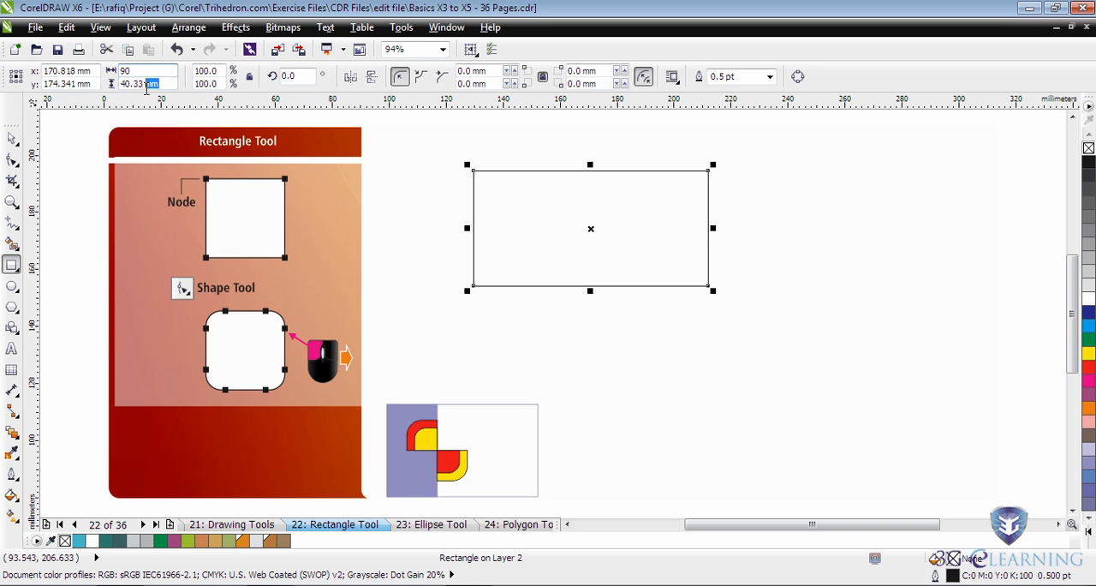
key("Return")
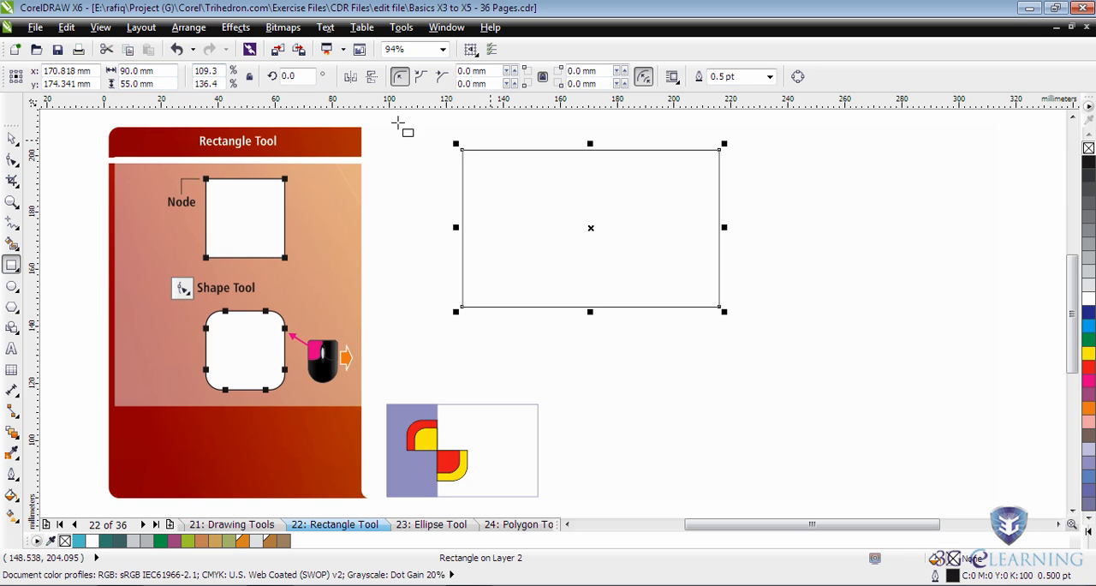
left_click(170, 74)
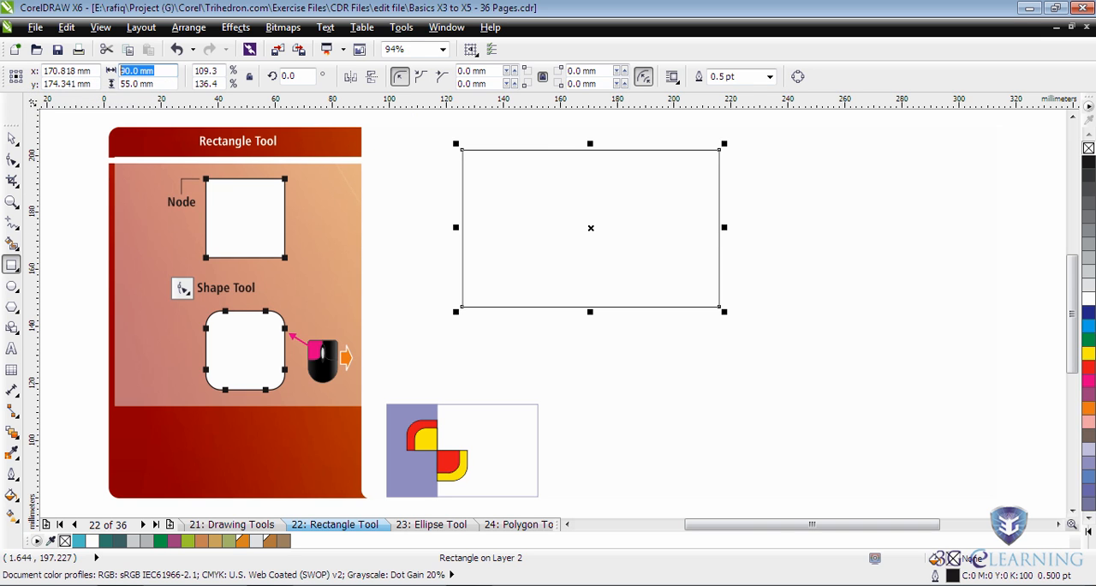
Deselect the rectangle and set the drawing units to millimeters.
left_click(12, 139)
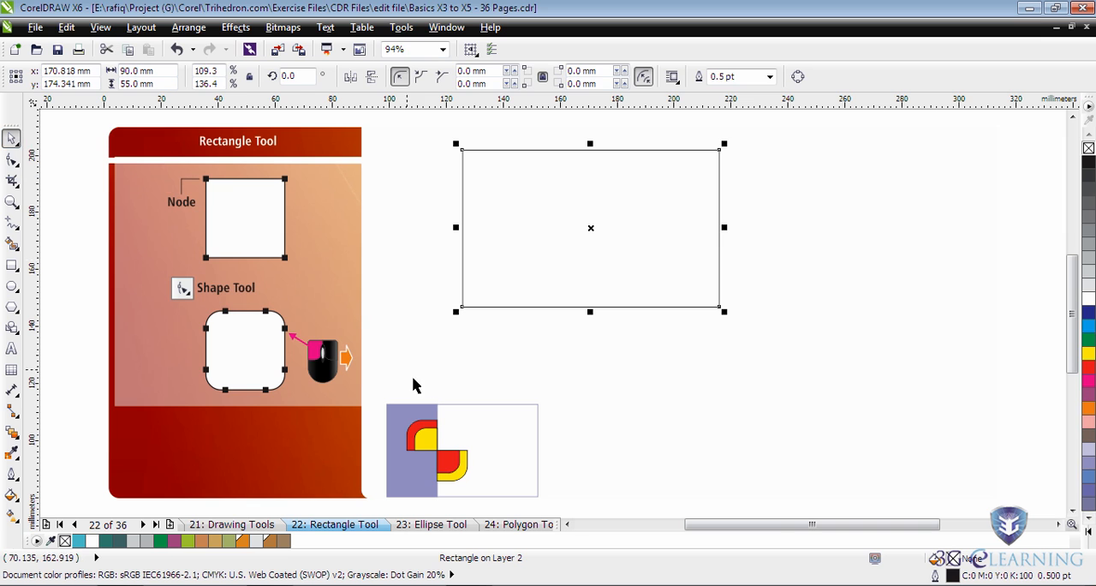
left_click(476, 371)
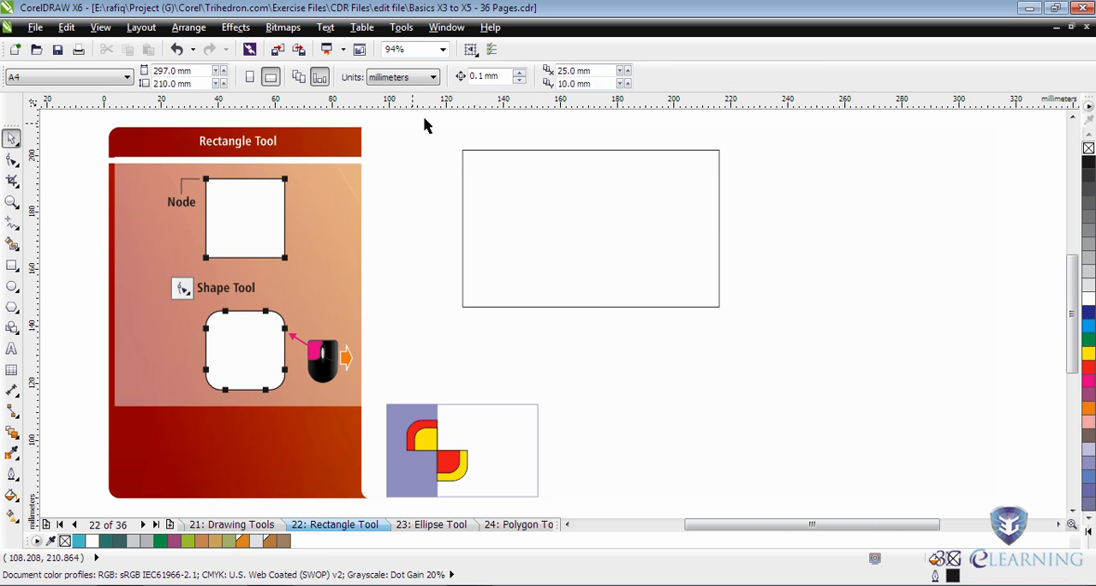
left_click(432, 78)
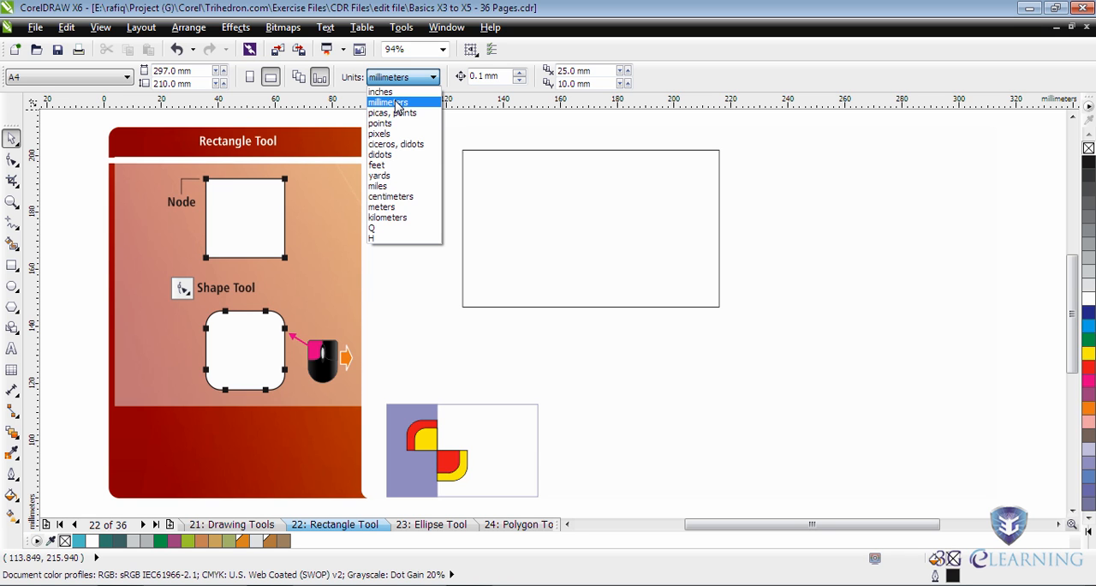
left_click(397, 104)
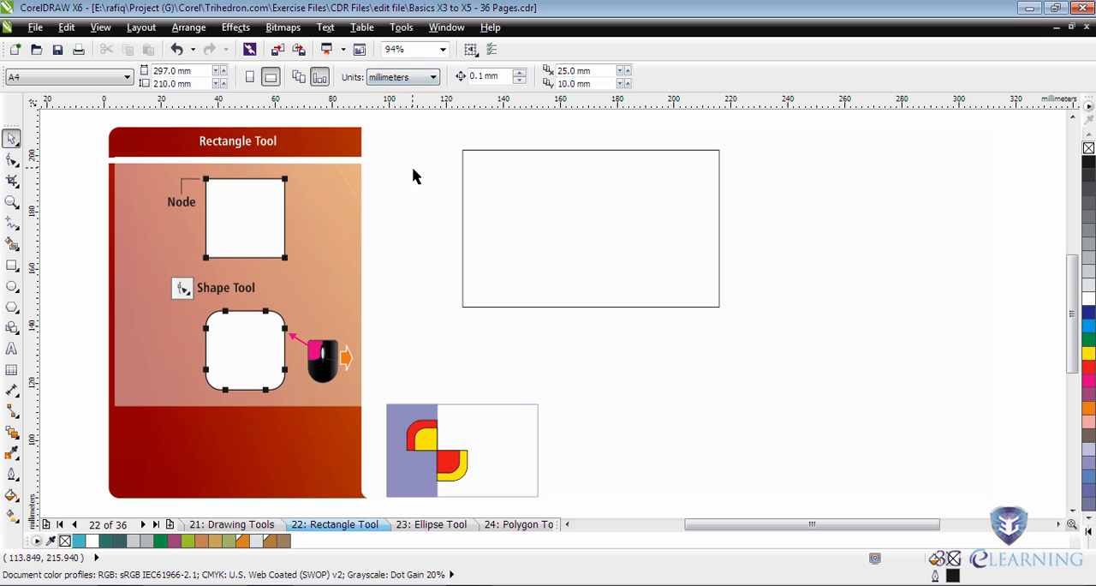
Move the 90 × 55 mm rectangle about 17 mm to the right and 3 mm down on the page.
left_click(462, 205)
left_click_drag(575, 225, 625, 235)
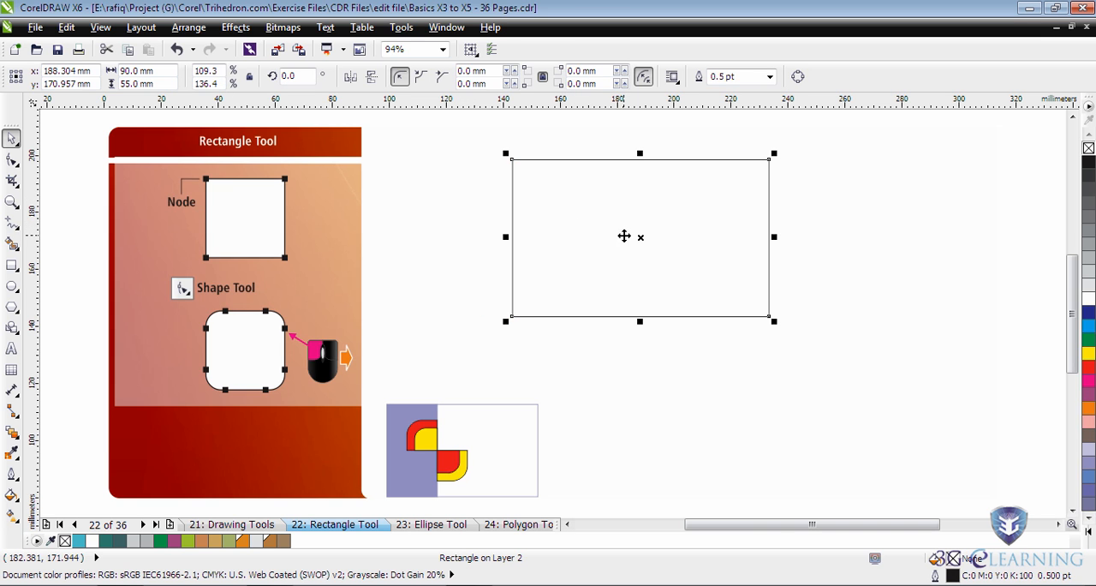
Duplicate the rectangle in place and set the copy's width to 30 mm.
left_click(11, 201)
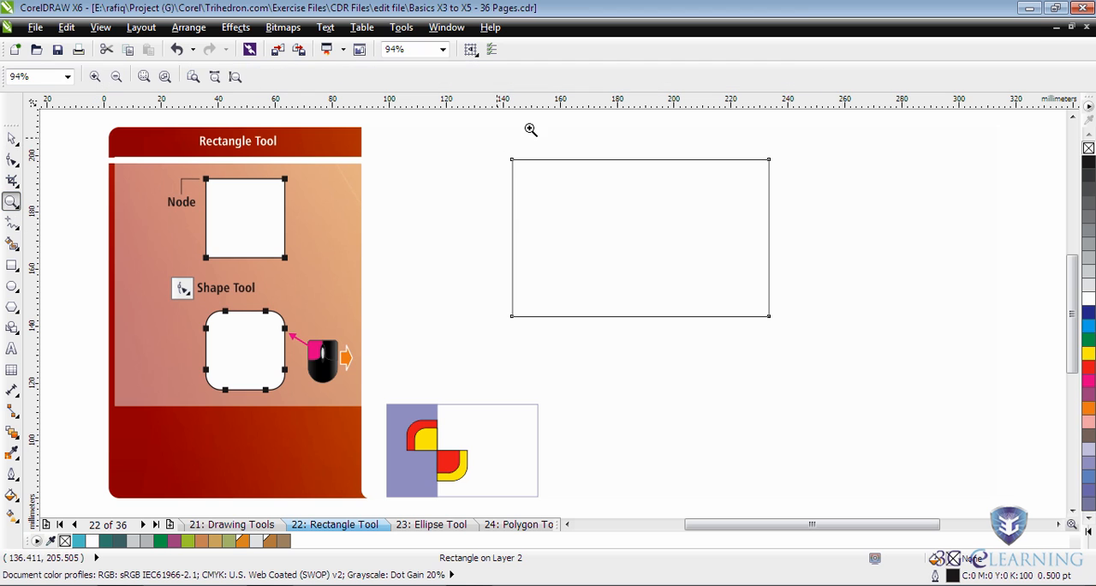
left_click_drag(486, 148, 821, 341)
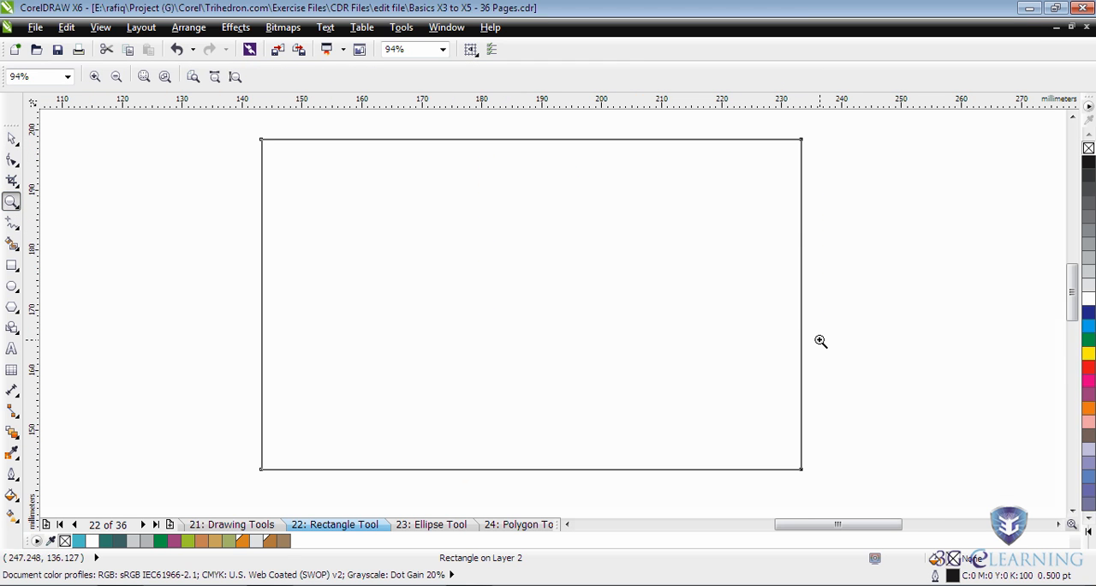
left_click(11, 138)
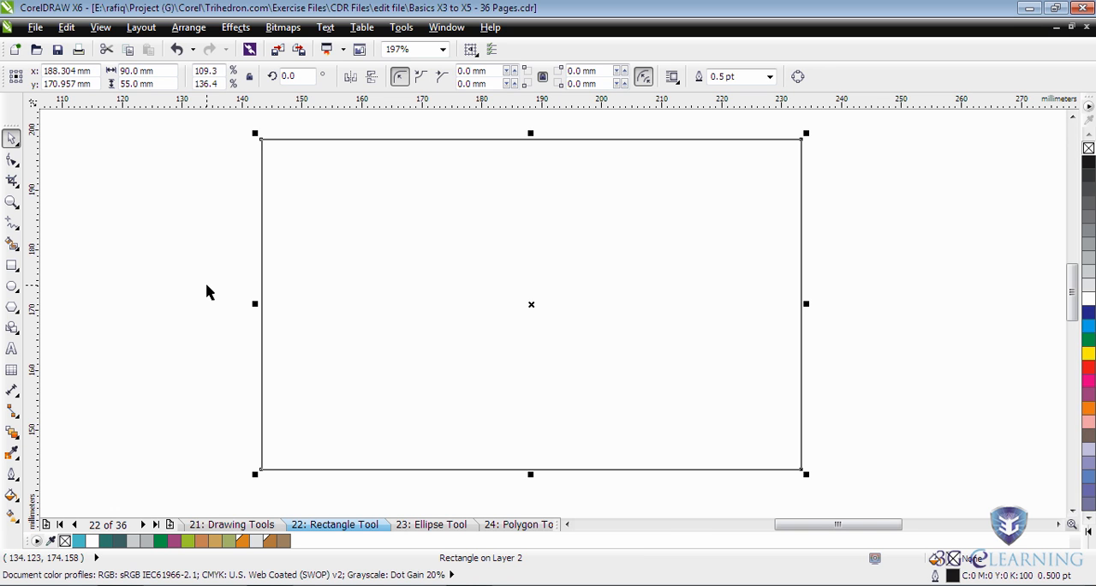
key("ctrl+c")
key("ctrl+v")
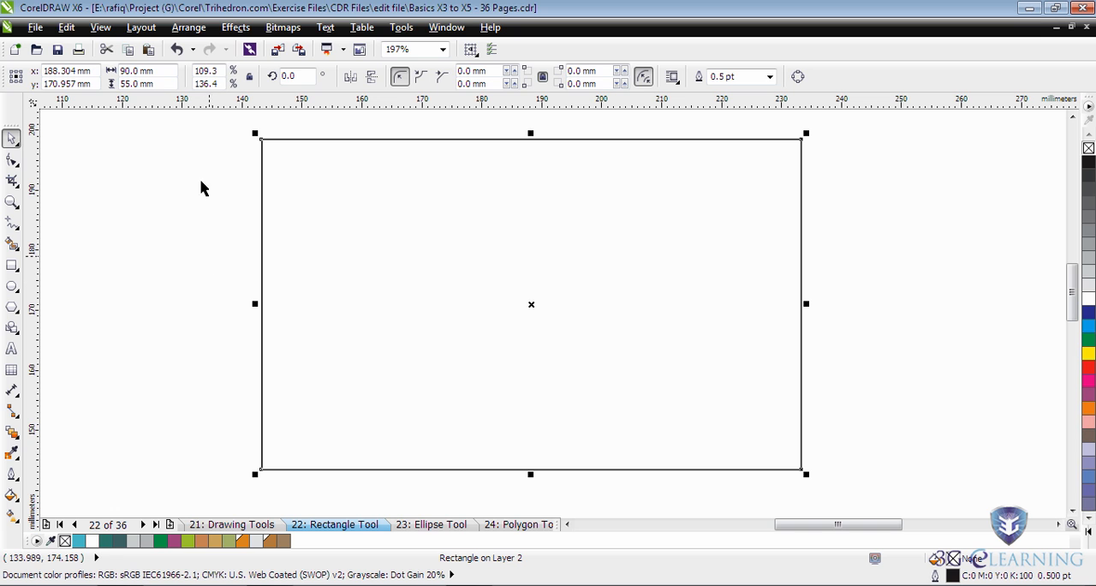
left_click_drag(157, 74, 122, 76)
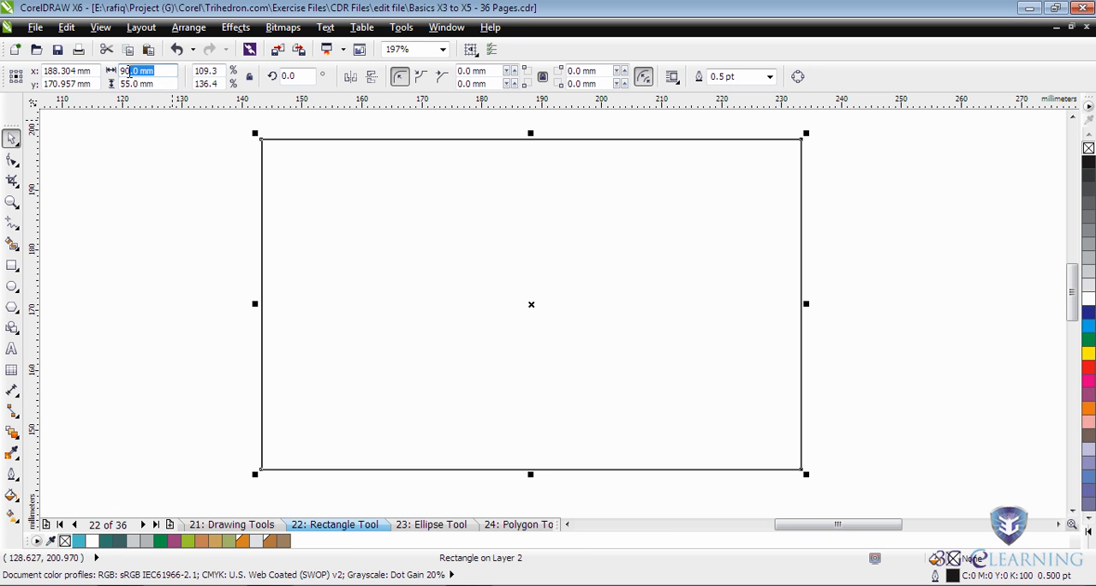
type("30")
key("Return")
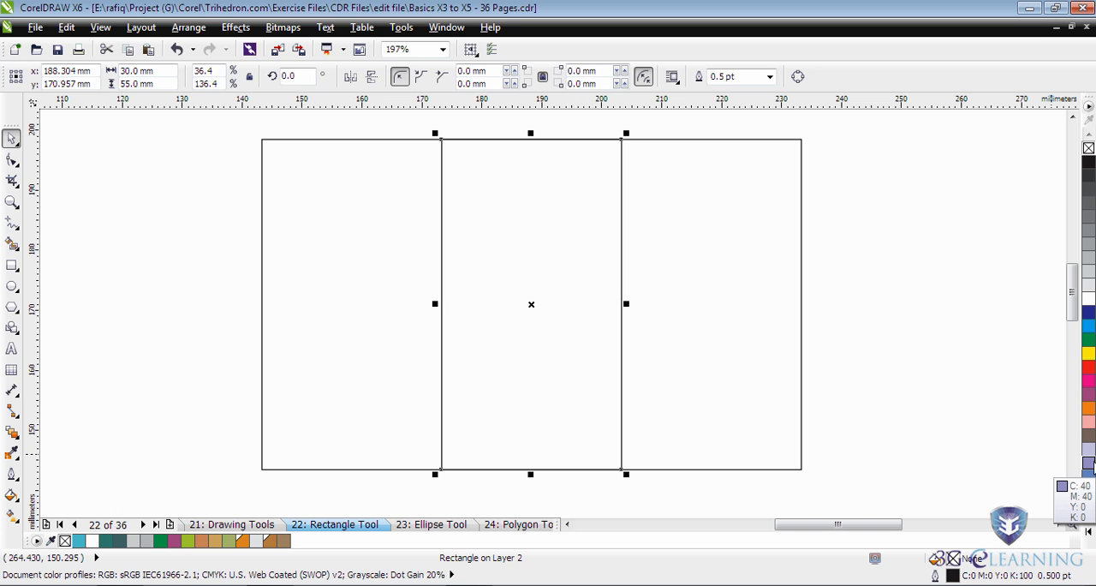
Try the C:40 M:40 violet fill on the 30 mm wide rectangle, check the snapping options, and remove the fill.
left_click(1091, 464)
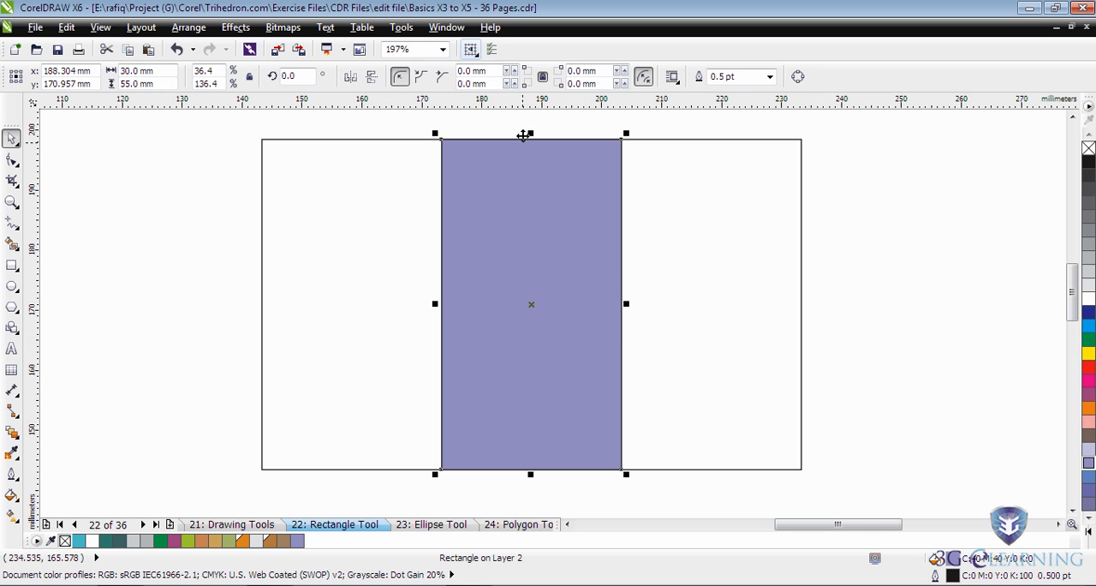
left_click(476, 53)
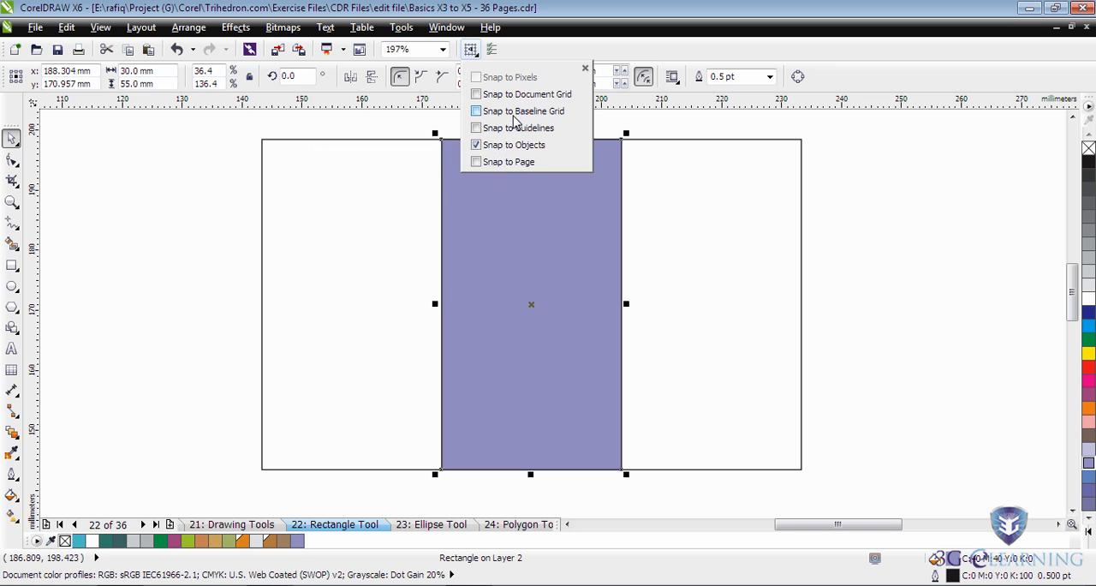
left_click(859, 149)
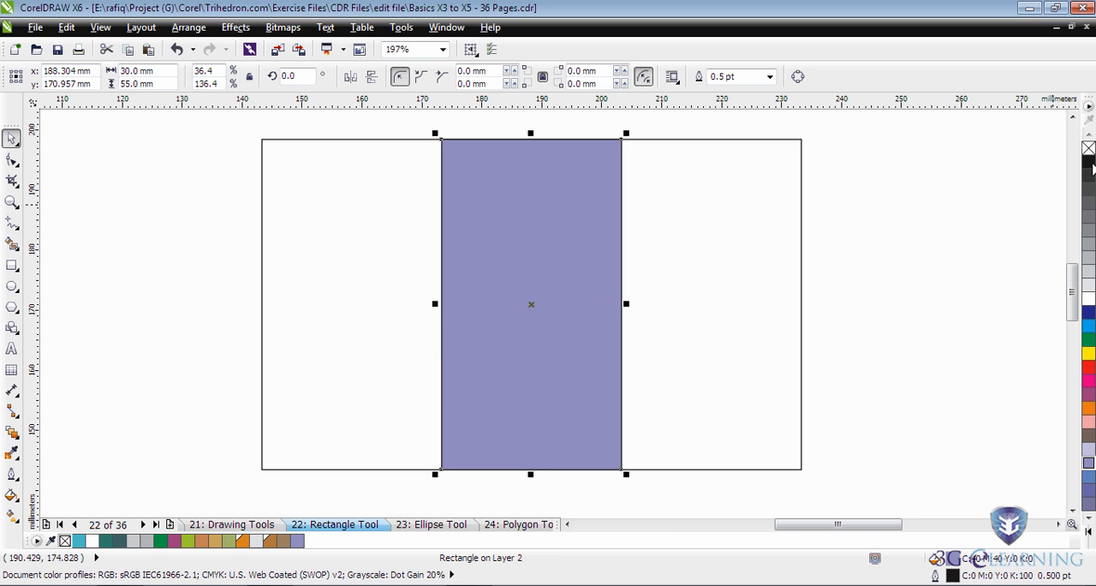
left_click(1088, 148)
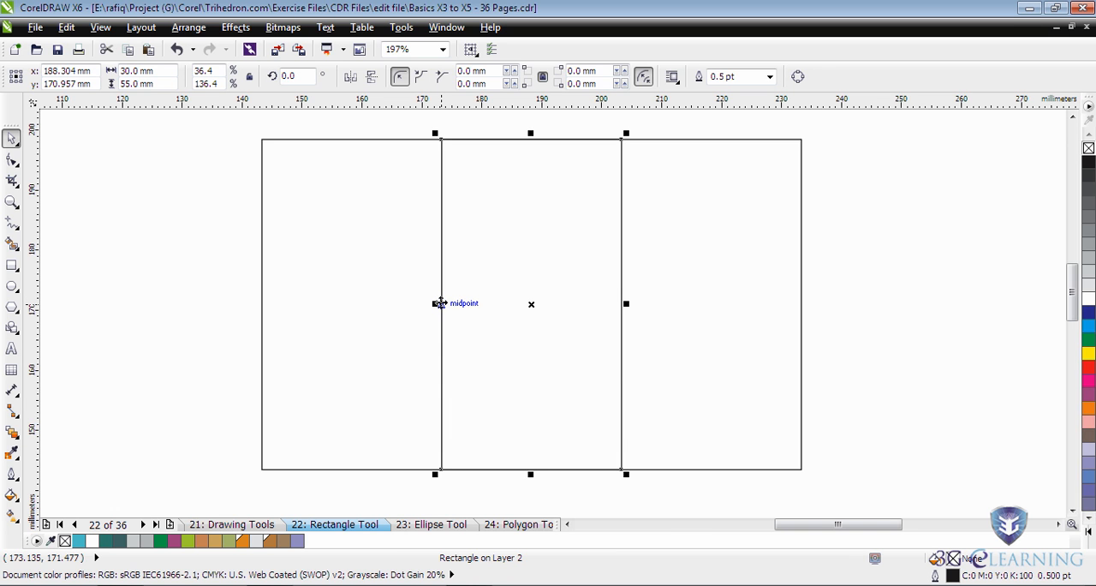
Move the 30 mm wide rectangle inside the large rectangle, snapping the midpoints of their left edges together.
left_click_drag(438, 304, 259, 316)
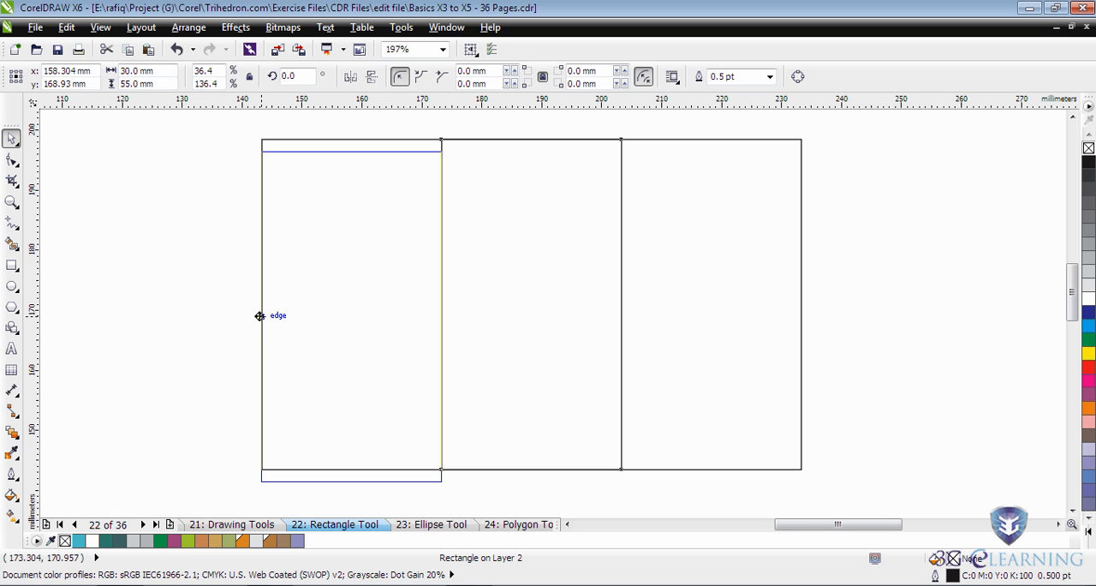
left_click_drag(260, 316, 259, 305)
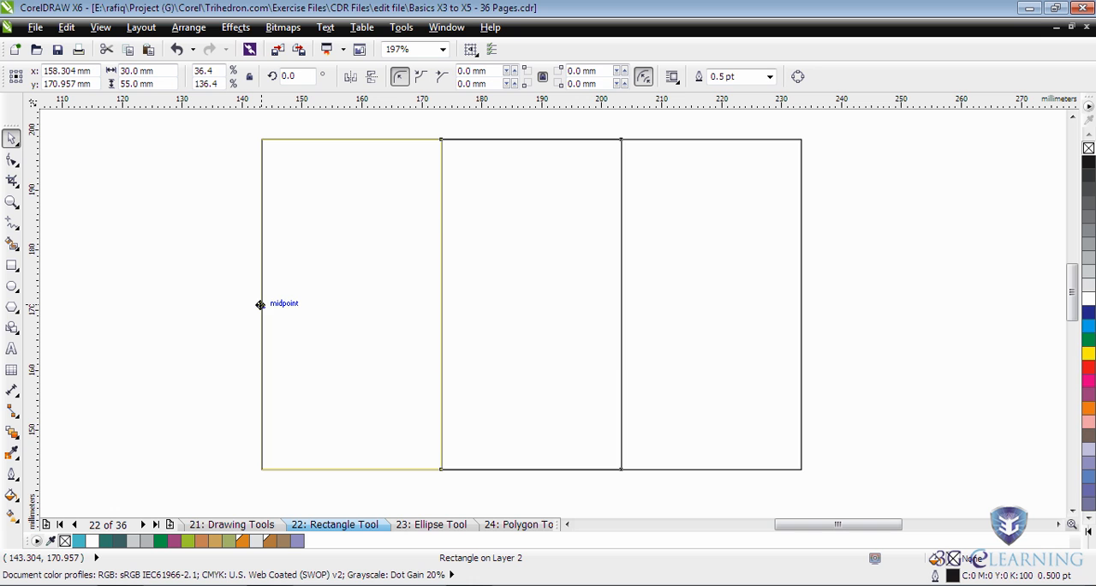
left_click_drag(259, 305, 259, 303)
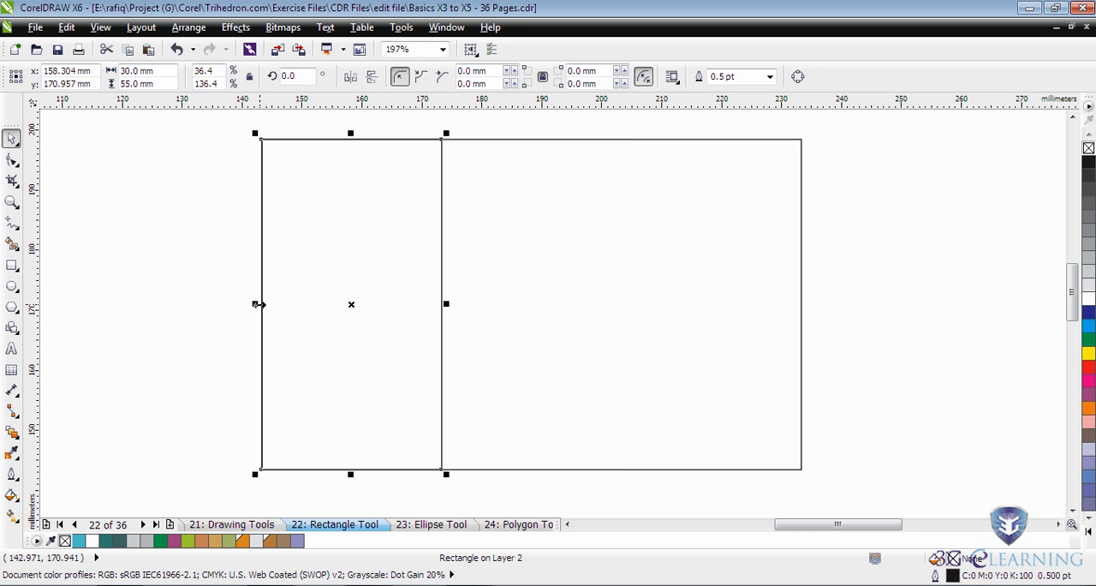
left_click_drag(328, 313, 688, 314)
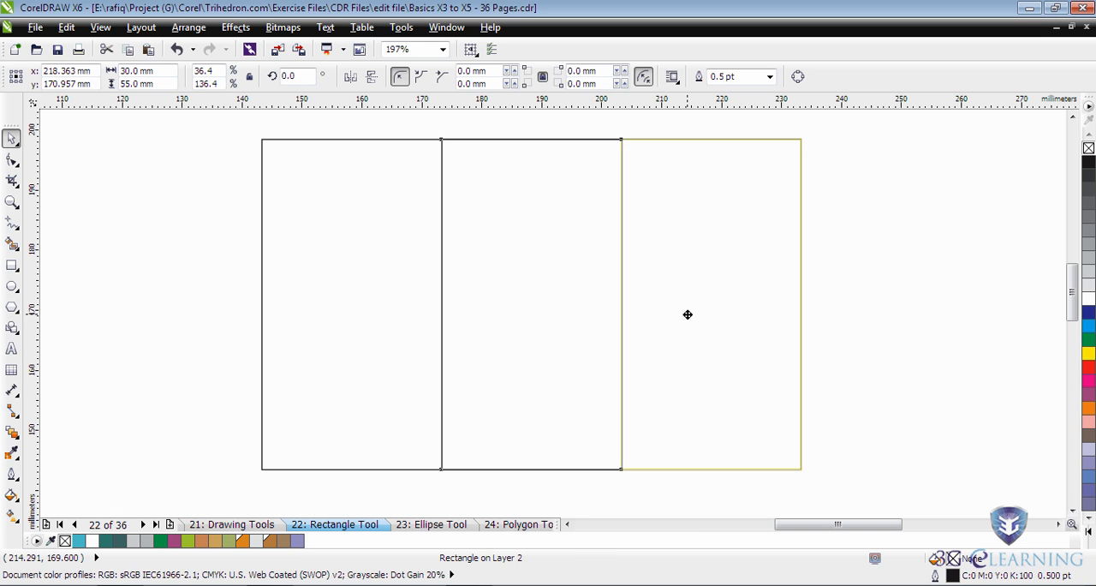
left_click_drag(786, 298, 260, 371)
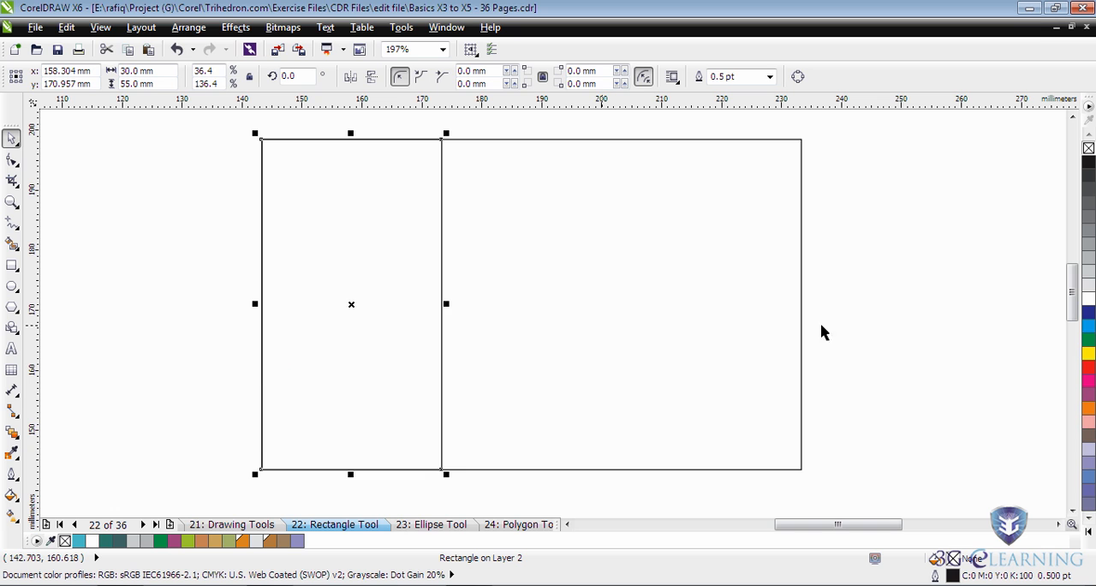
Fill the 30 mm wide rectangle with C:40 M:40 violet and give both rectangles an outline in the same colour.
left_click(1089, 466)
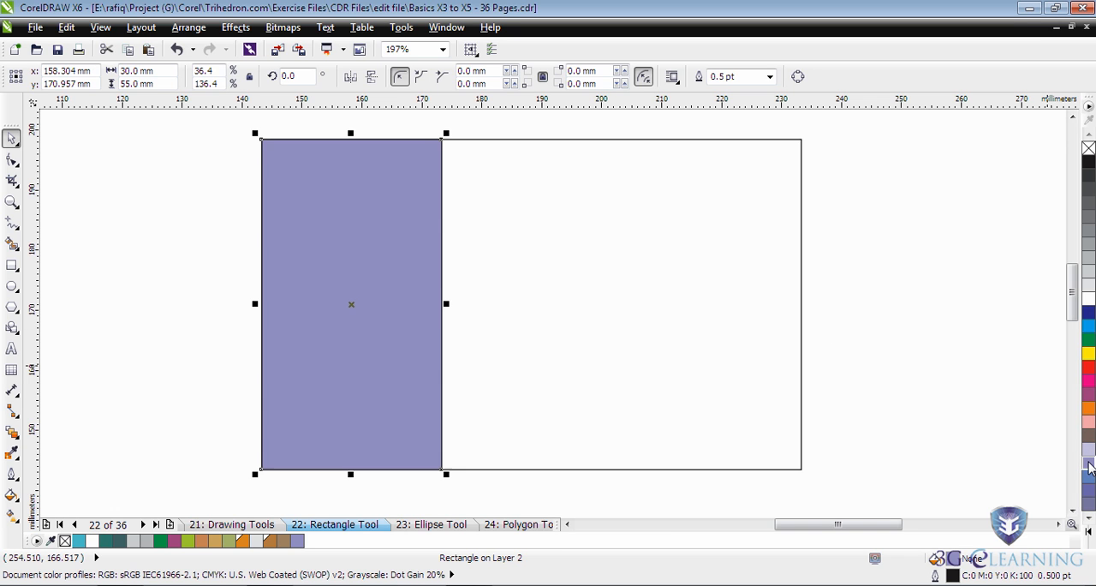
left_click(861, 153)
left_click_drag(864, 134, 196, 485)
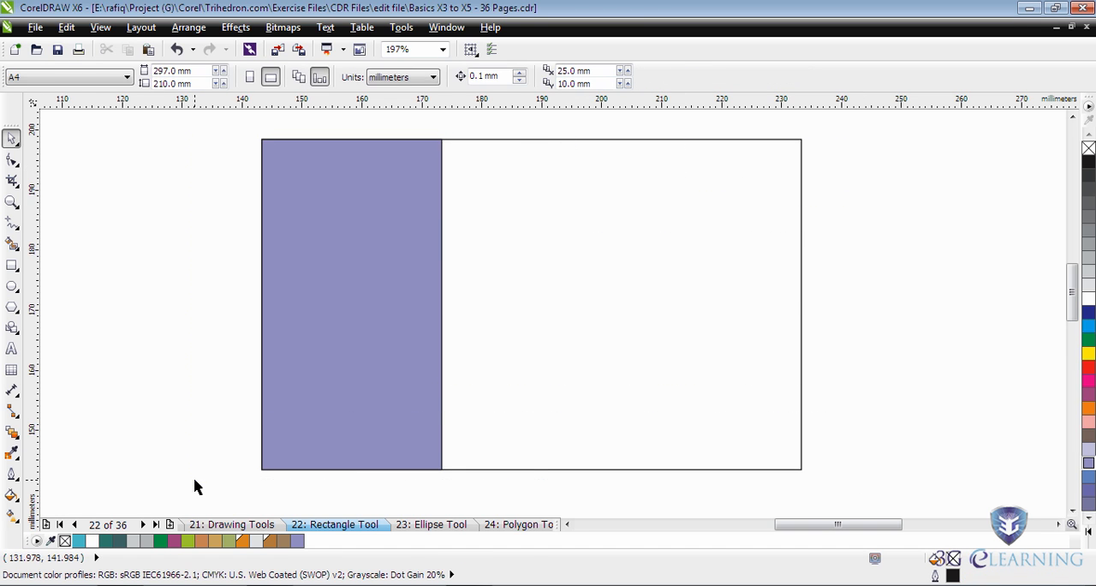
right_click(1090, 465)
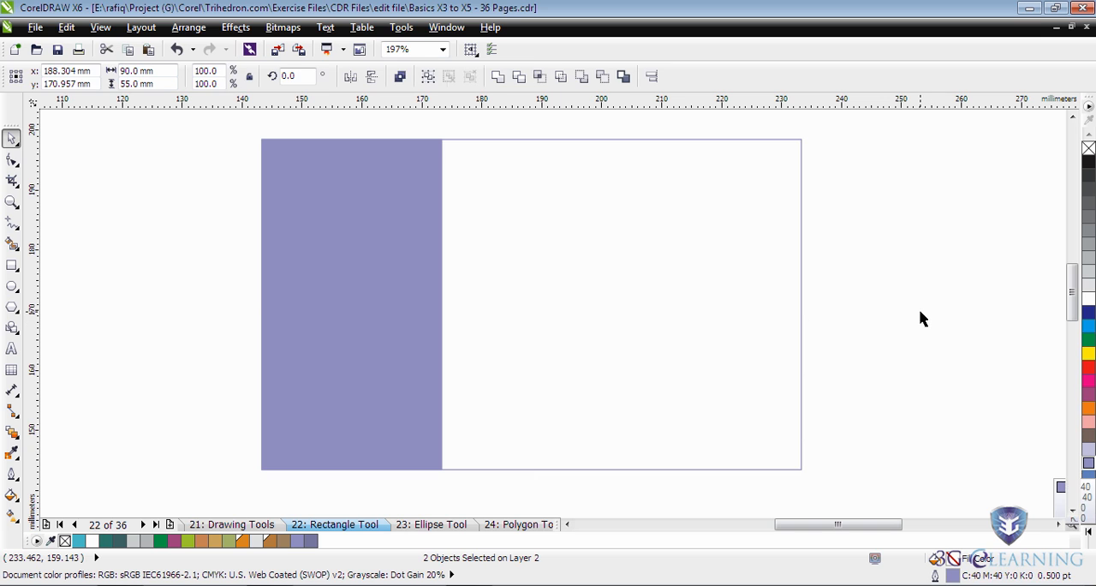
left_click(922, 318)
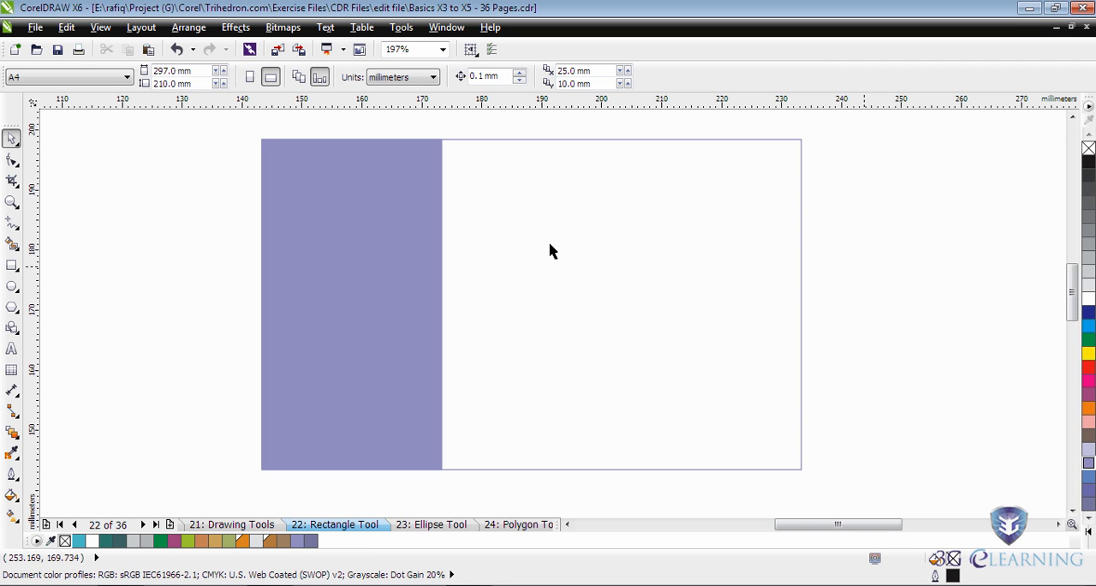
Draw a square of about 22 mm in the card's white area and resize it to 17 mm with proportions locked.
left_click(14, 267)
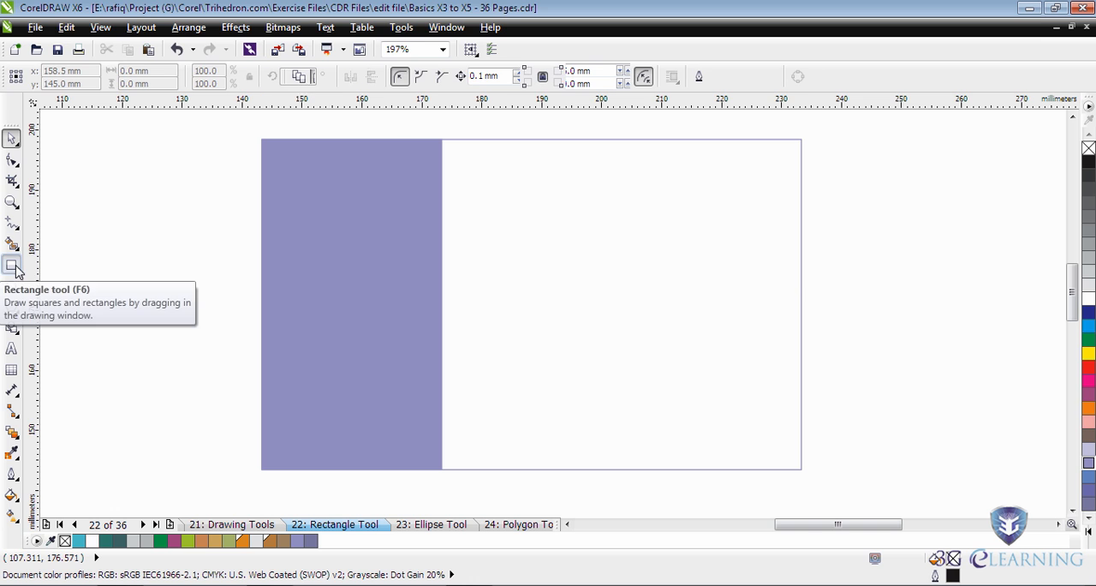
left_click_drag(565, 227, 632, 361)
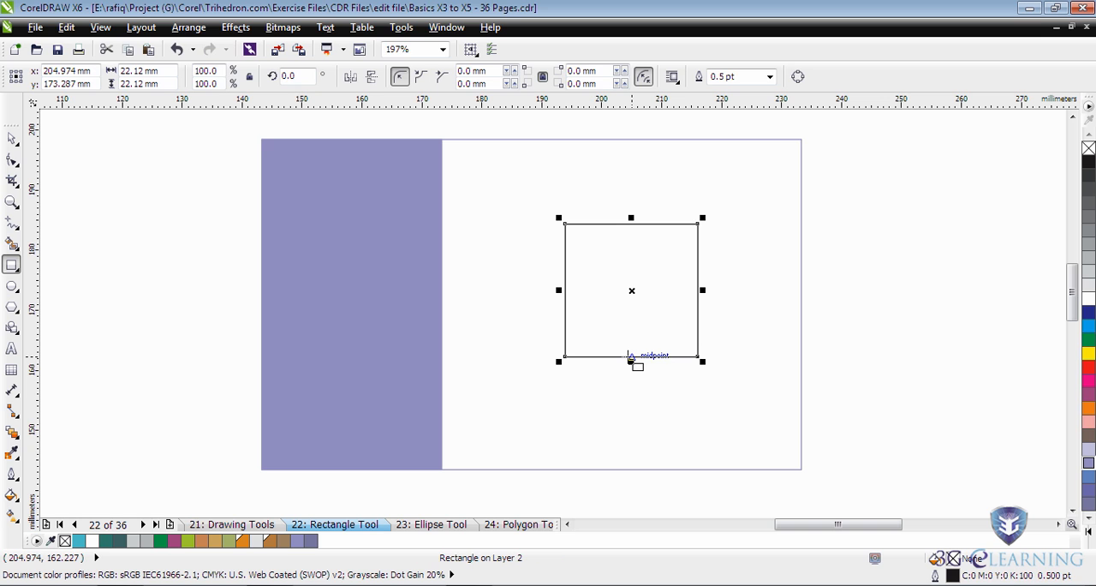
left_click(249, 76)
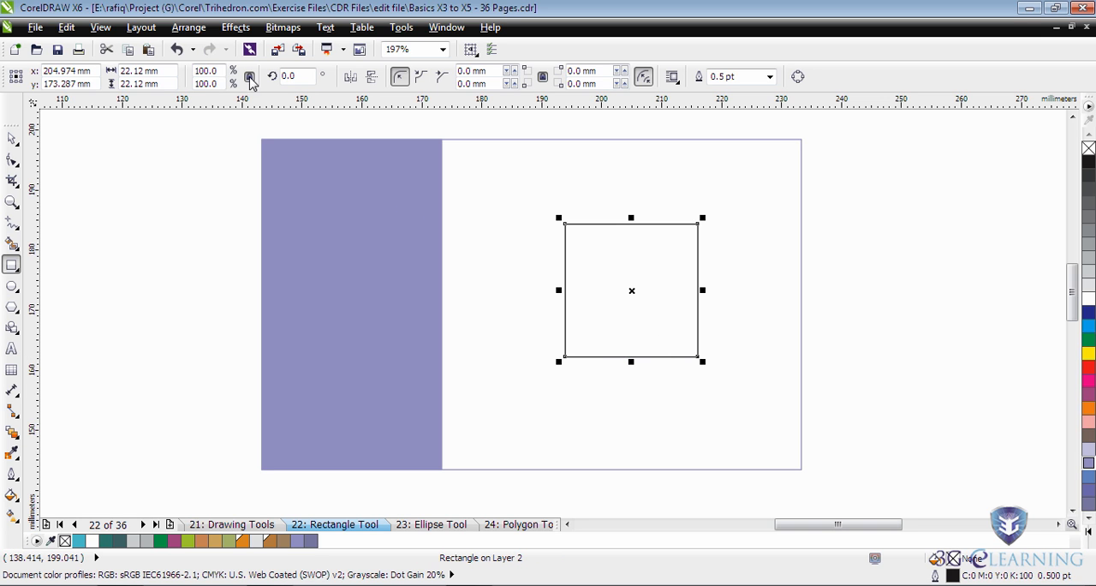
left_click_drag(176, 71, 103, 77)
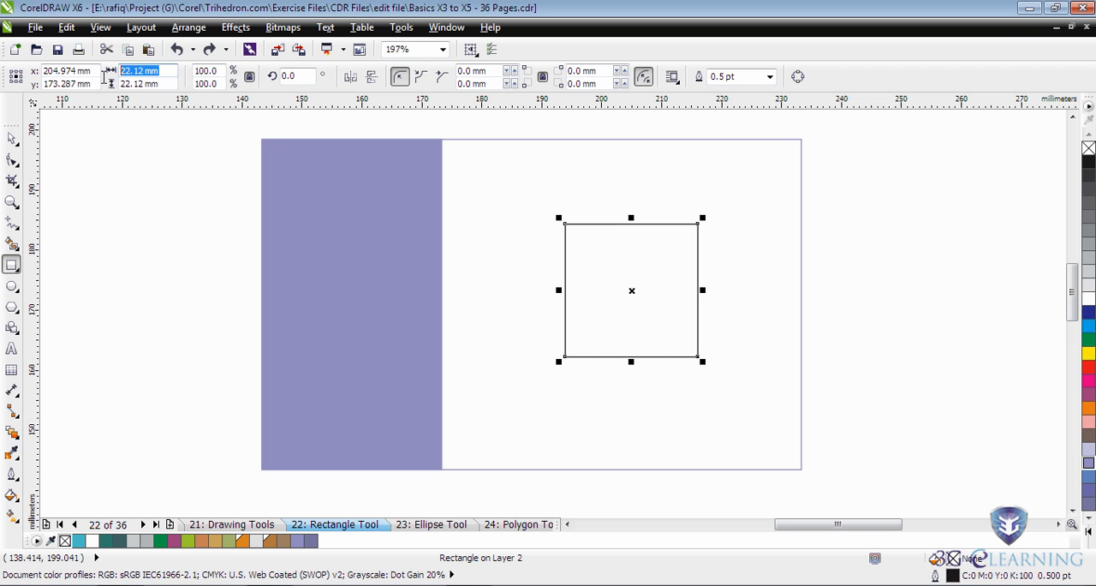
type("1")
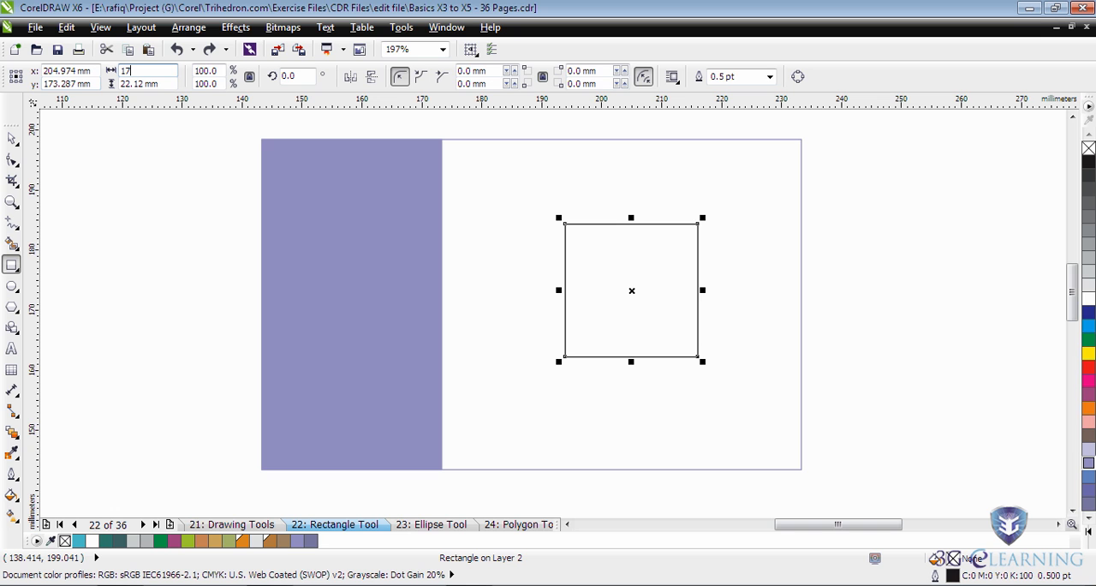
type("7")
key("Return")
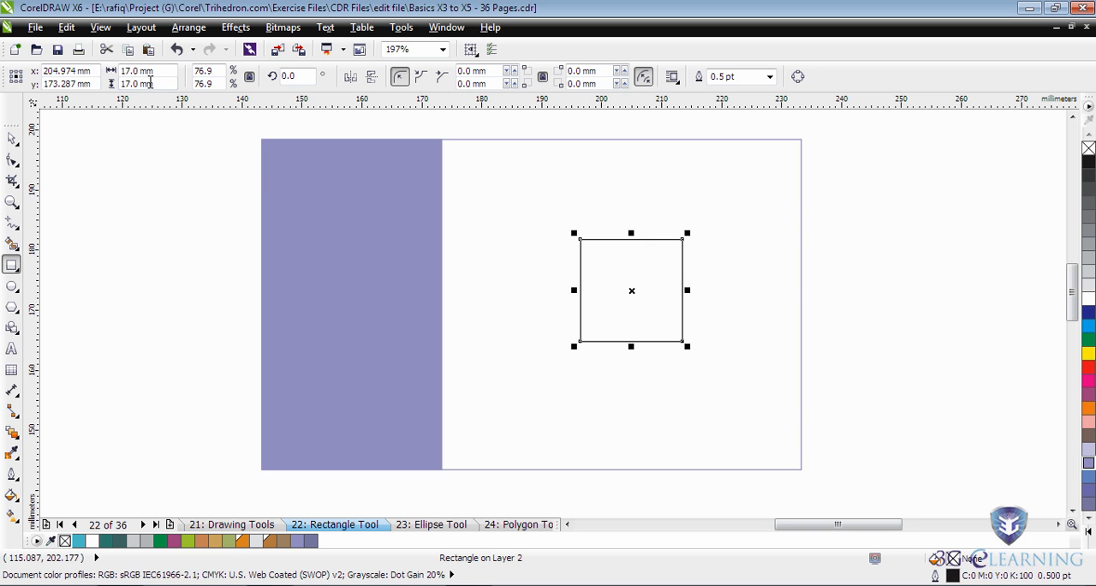
Move the 17 mm square into the violet panel, snapping its right edge to the panel's right edge.
left_click(12, 137)
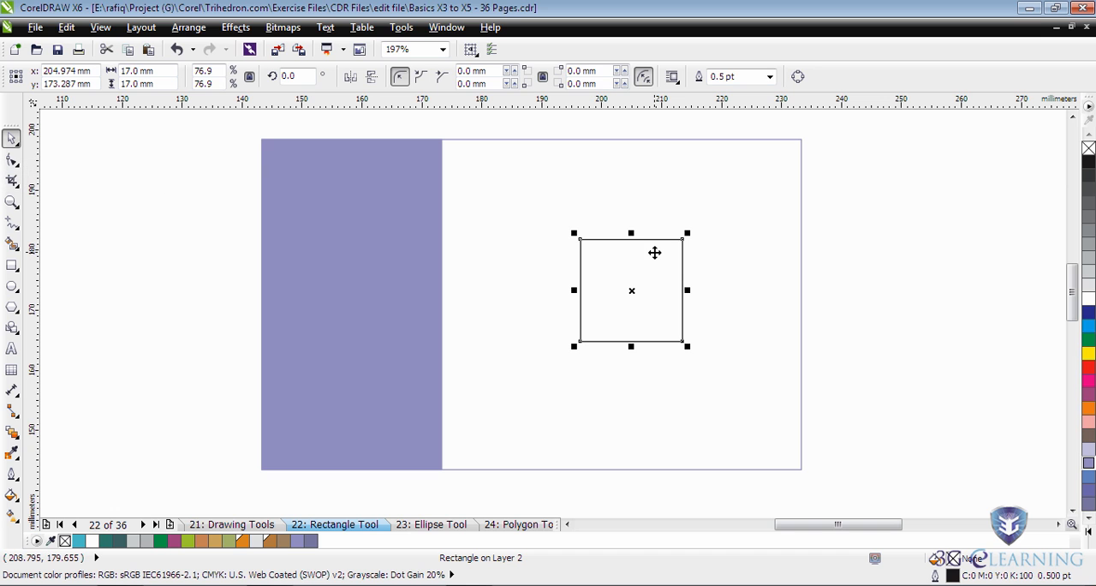
left_click_drag(682, 331, 440, 308)
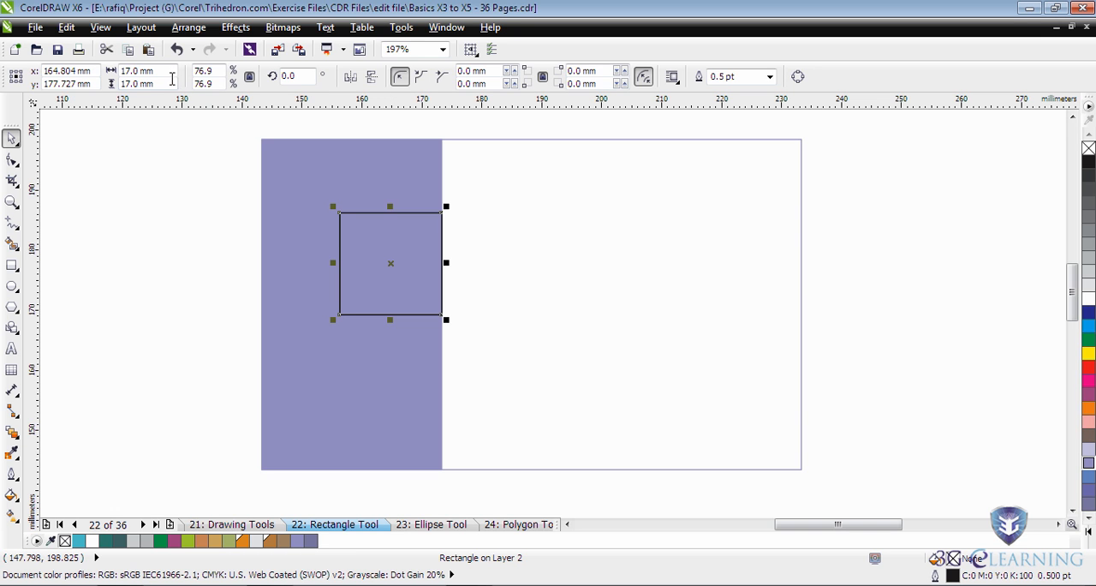
Place a 13 mm copy of the square in its lower-right corner, and delete that copy.
type("1")
key("Return")
left_click_drag(427, 302, 440, 313)
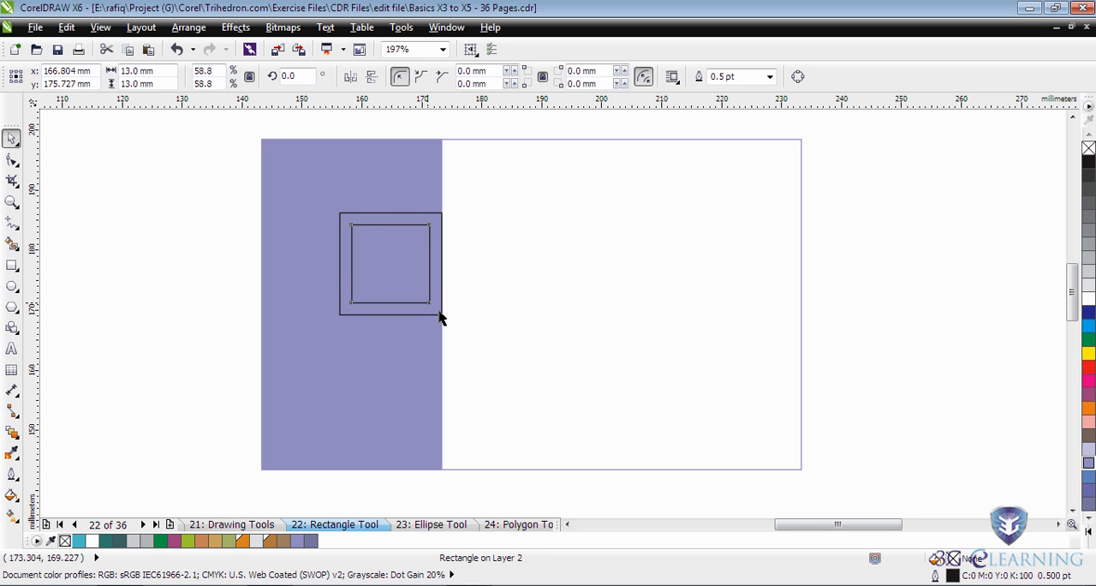
left_click(629, 318)
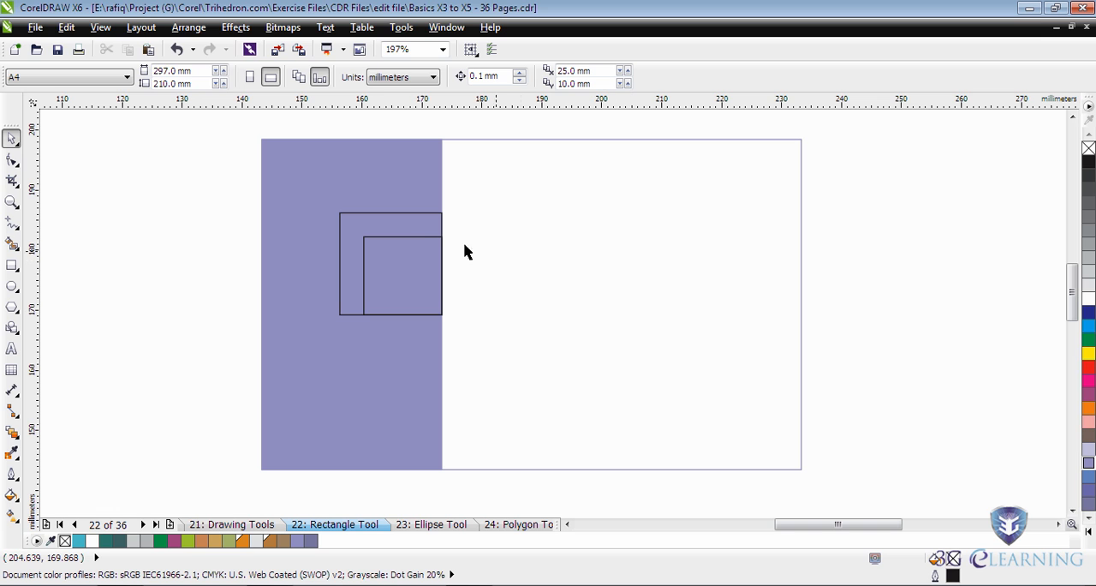
left_click(417, 238)
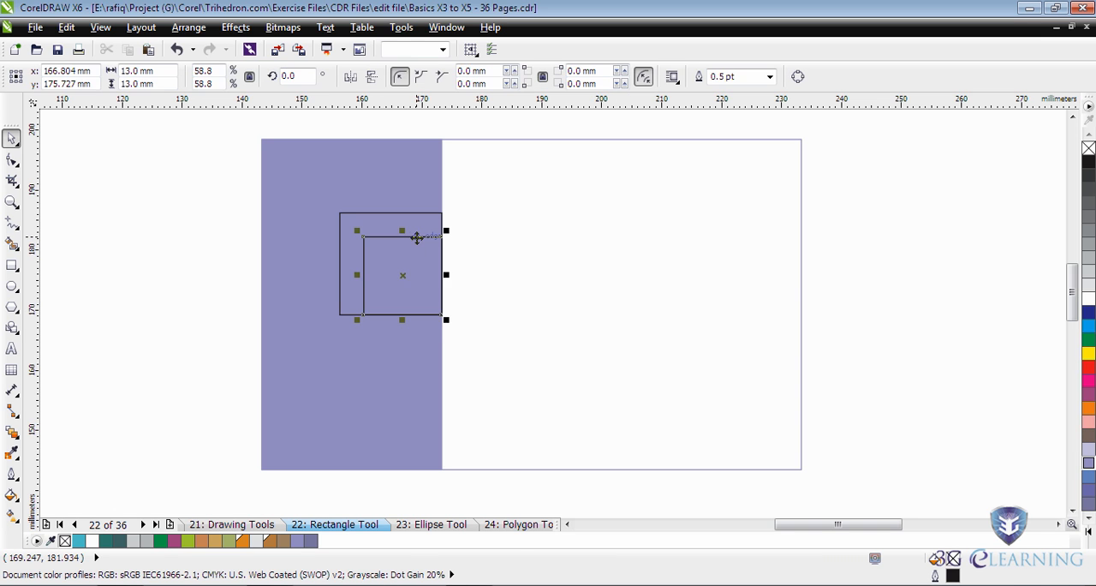
key("Delete")
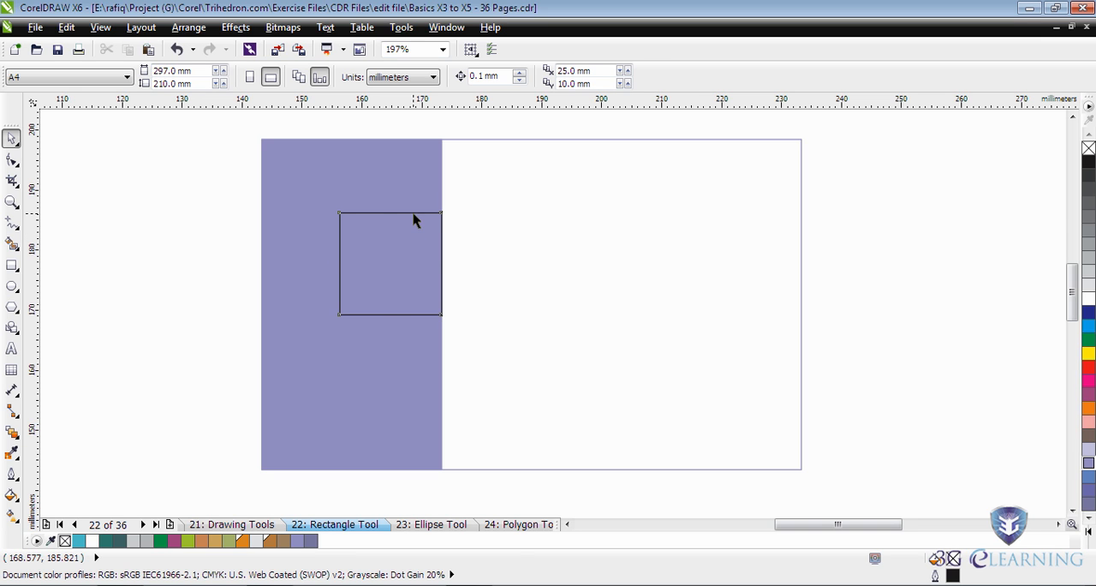
Round only the upper-left corner of the 17 mm square with a 7 mm radius.
left_click(413, 213)
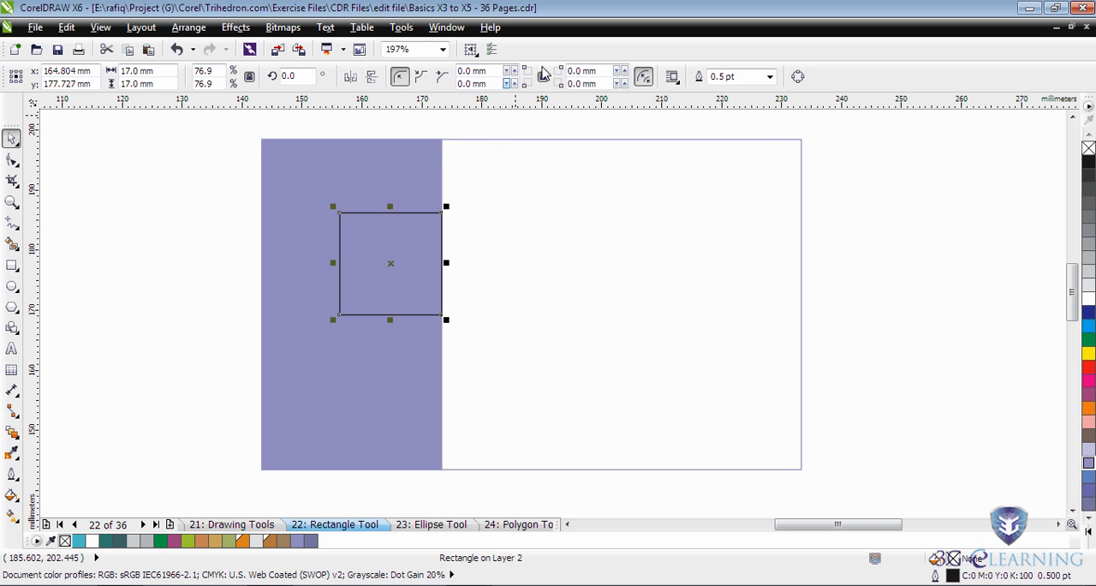
left_click(477, 70)
type("7")
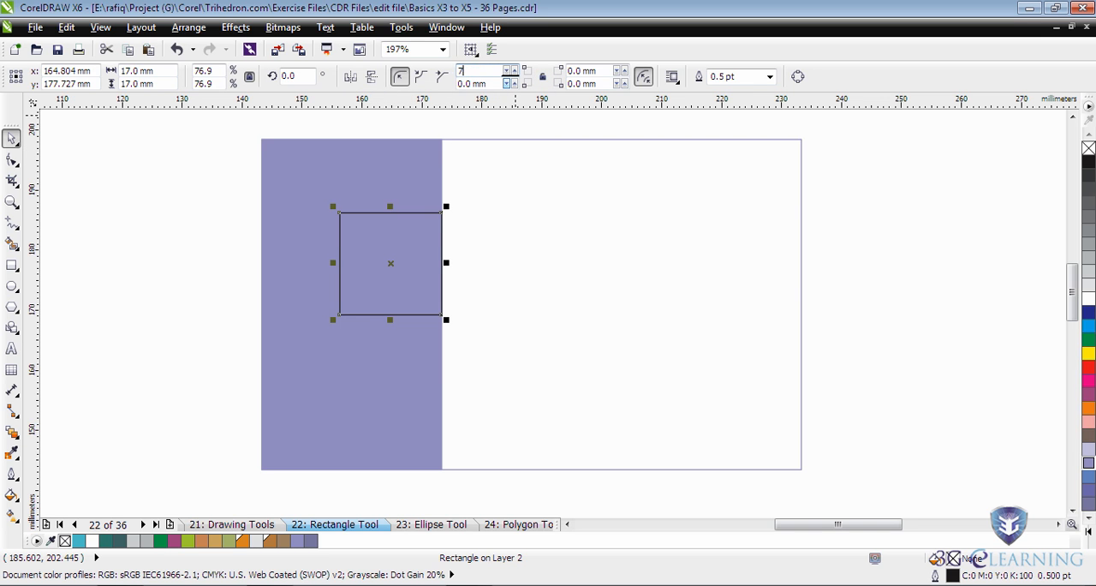
key("Return")
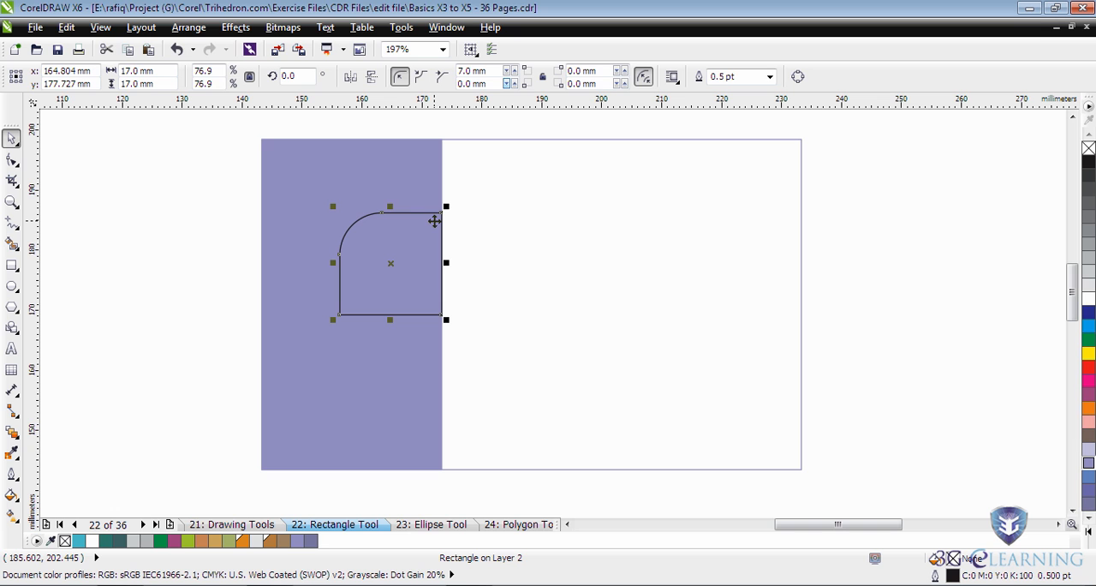
Duplicate the rounded square at 13 mm and snap the copy's lower-right corner to the original's lower-right corner.
key("plus")
left_click_drag(159, 71, 118, 69)
type("13")
key("Return")
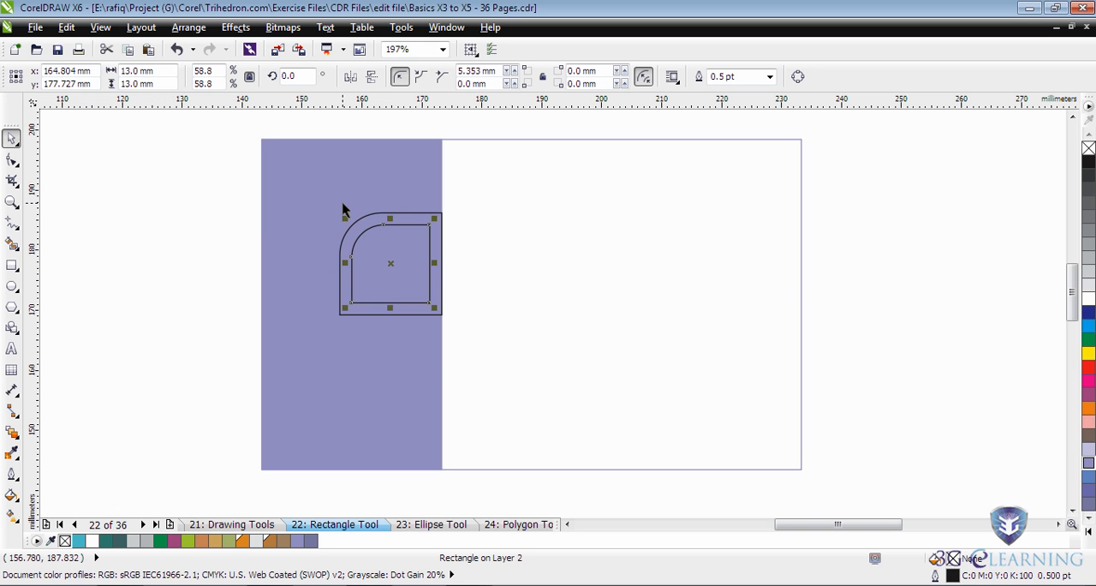
left_click_drag(430, 301, 439, 313)
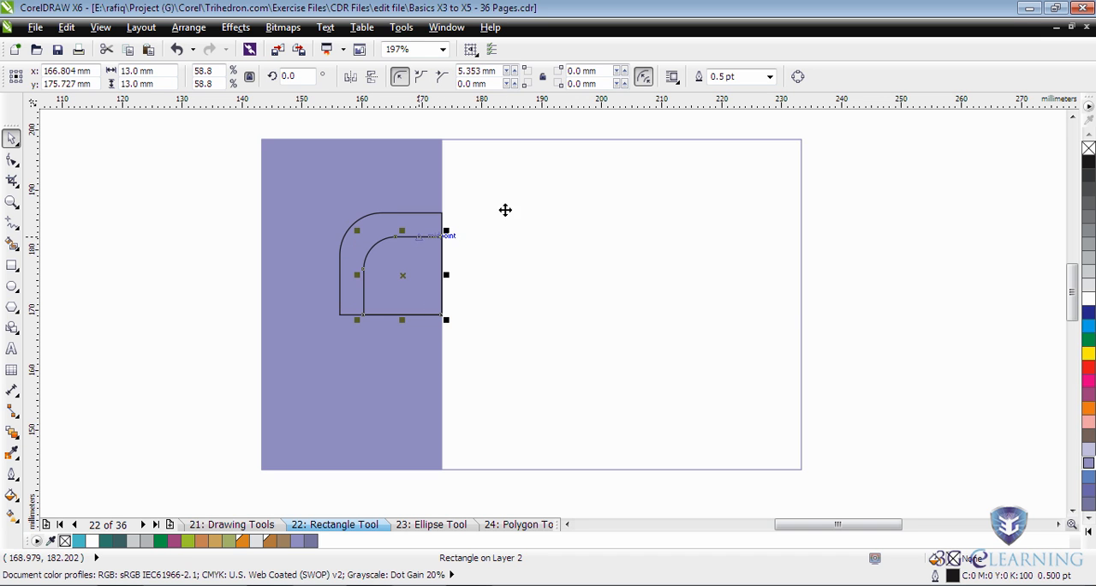
left_click(552, 231)
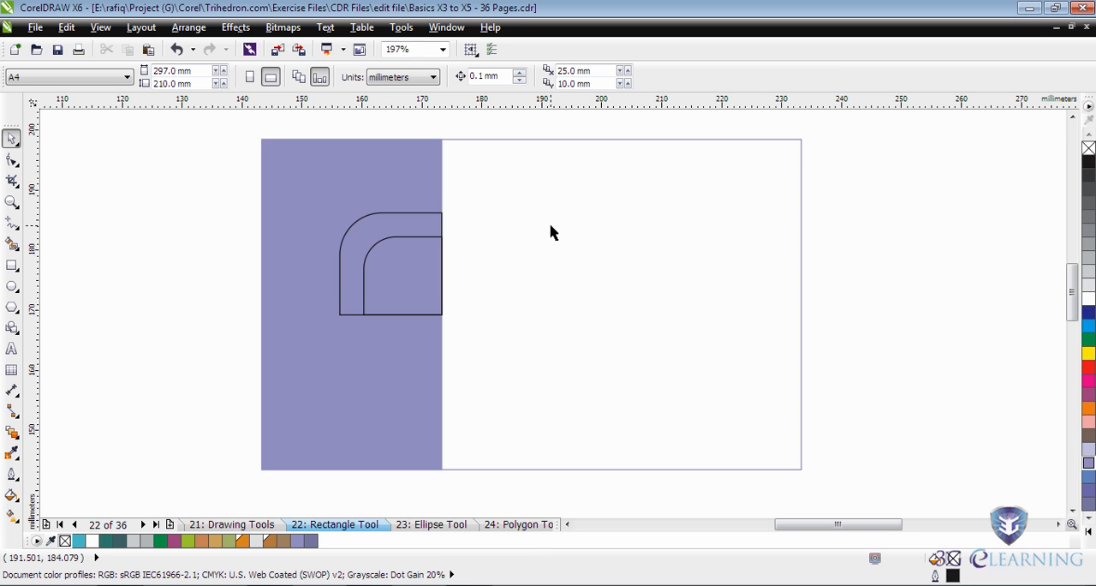
Make a diagonally mirrored copy of both rounded squares across their shared lower-right corner, keeping the originals.
left_click_drag(562, 189, 223, 337)
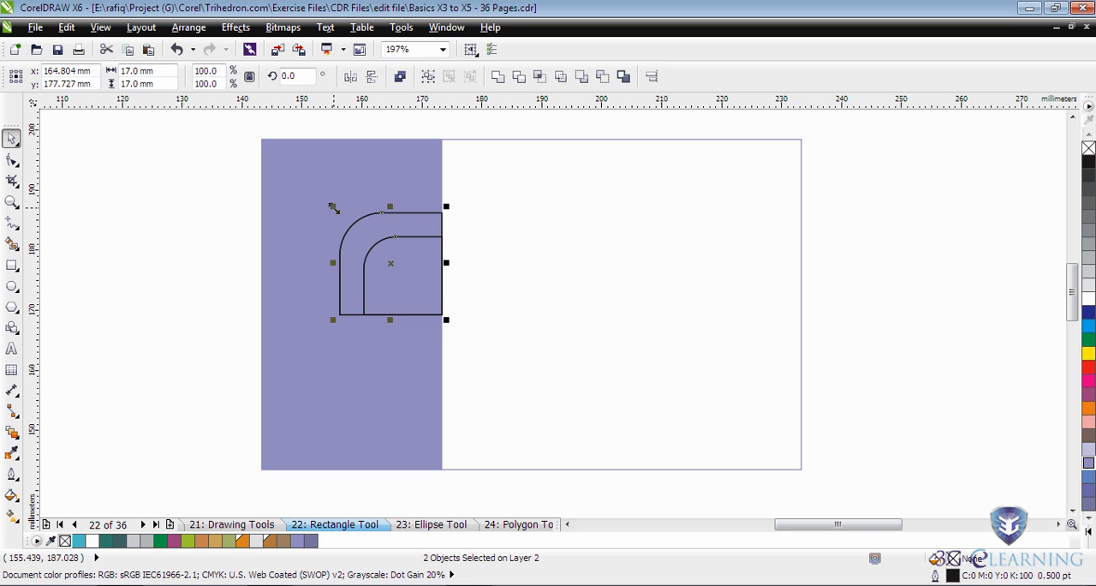
left_click_drag(333, 207, 472, 346)
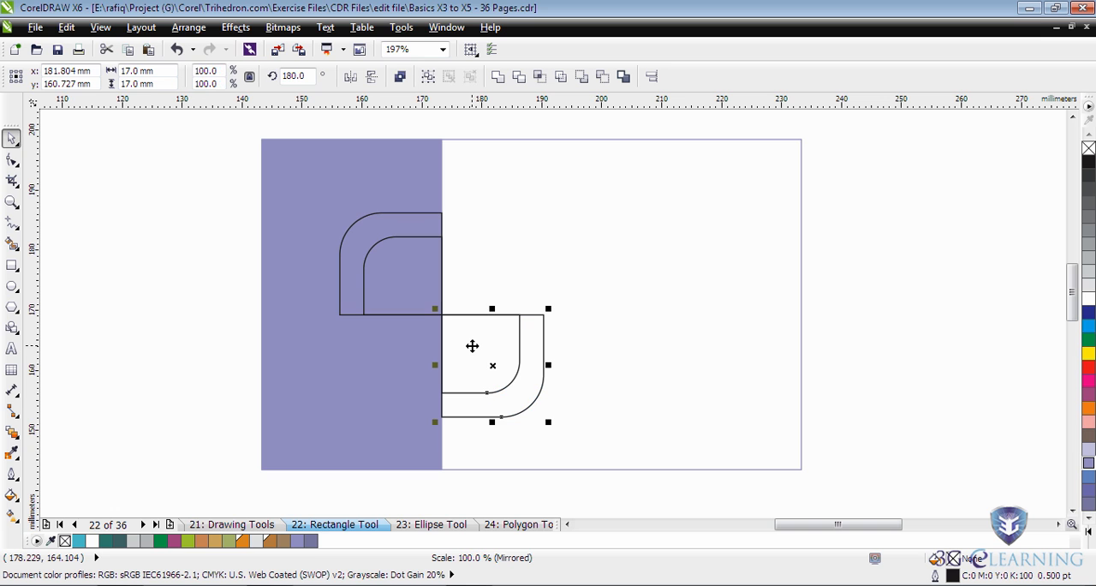
left_click(604, 250)
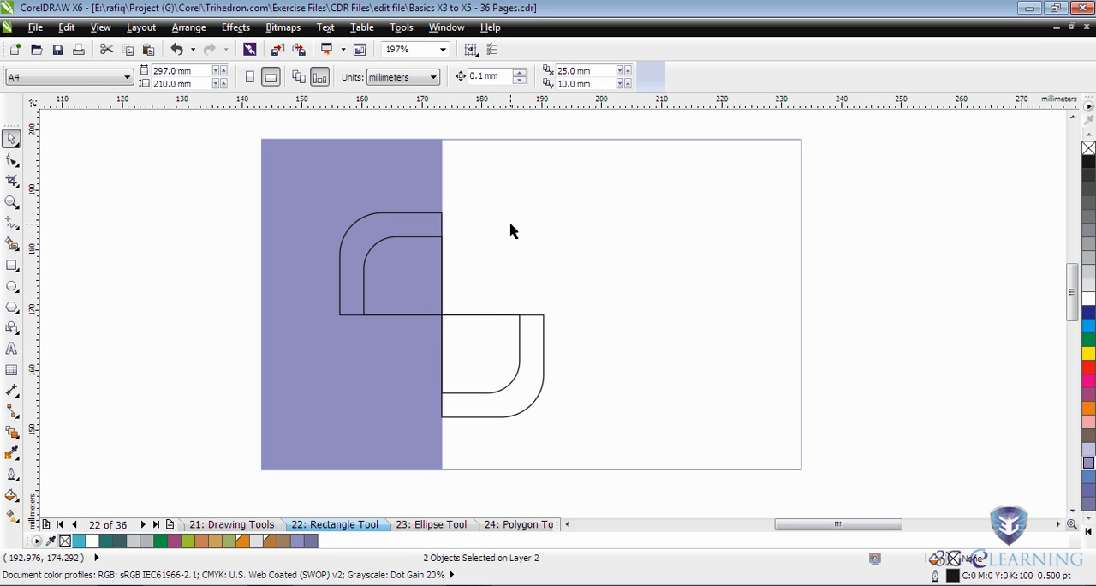
Fill both upper rounded squares with red and both mirrored lower squares with yellow.
left_click_drag(467, 203, 379, 245)
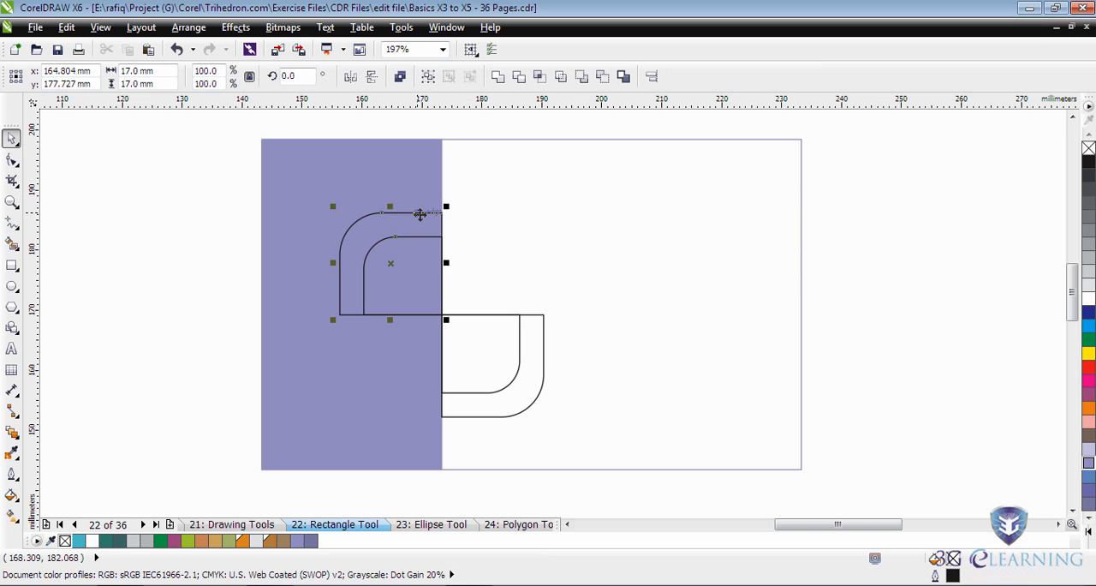
left_click(1088, 367)
left_click_drag(623, 286, 420, 455)
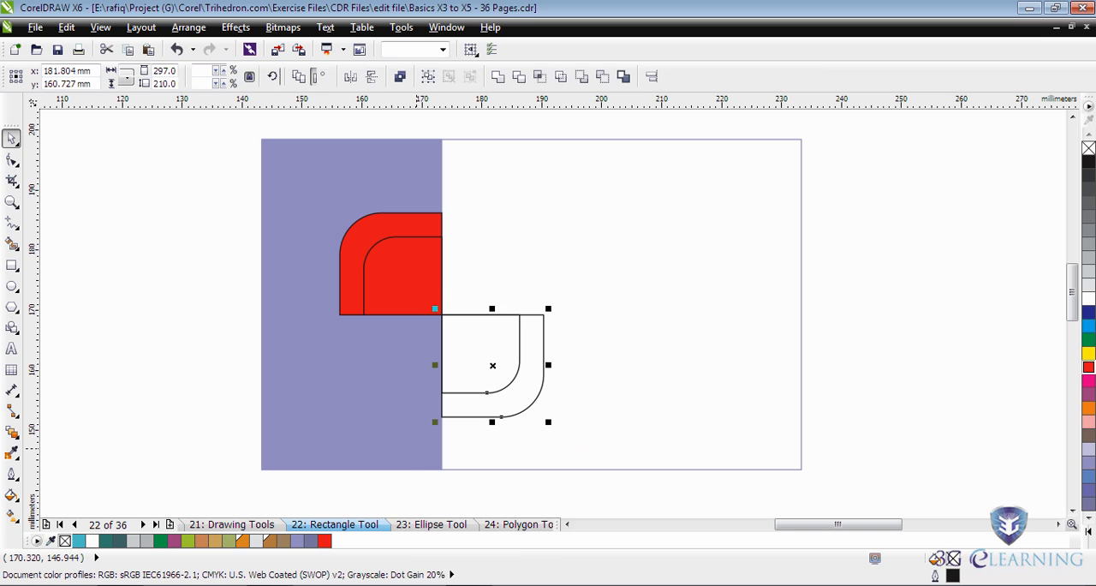
left_click(1089, 354)
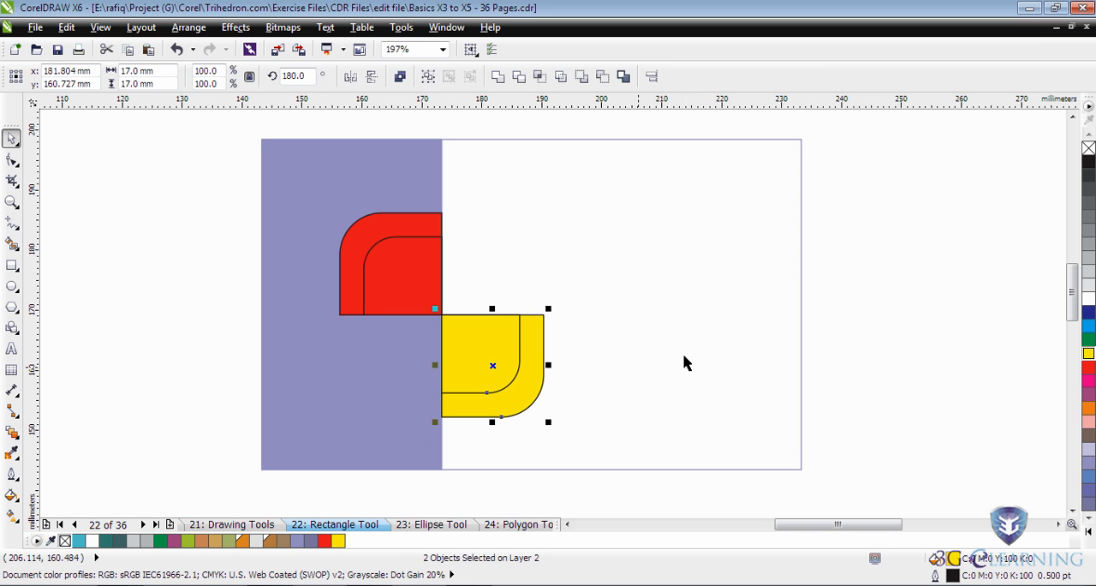
Fill the upper inner rounded square with yellow and the lower inner one with red.
left_click(408, 249)
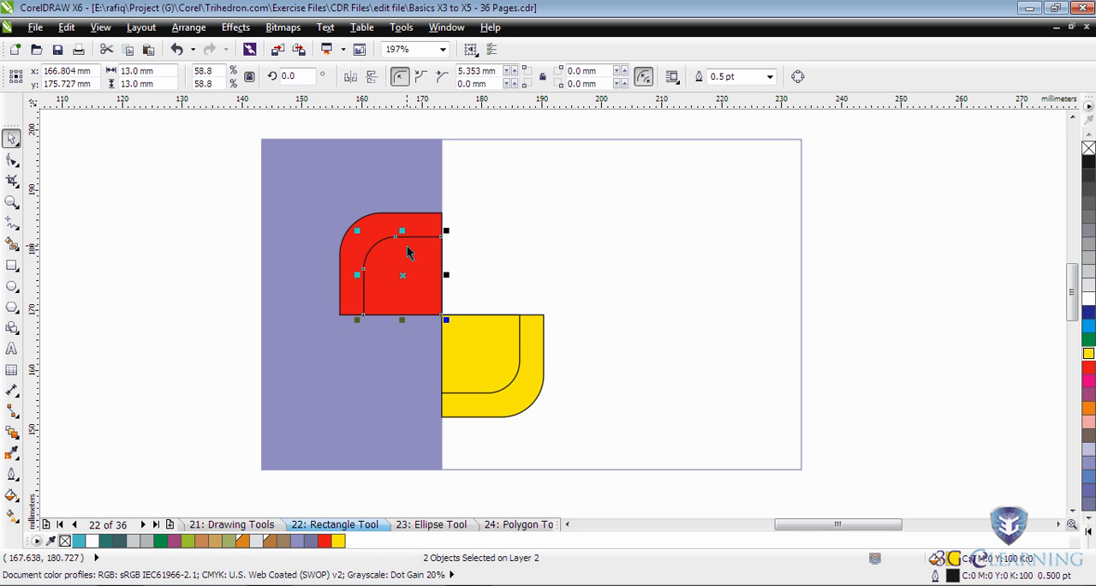
left_click(1088, 354)
left_click(516, 369)
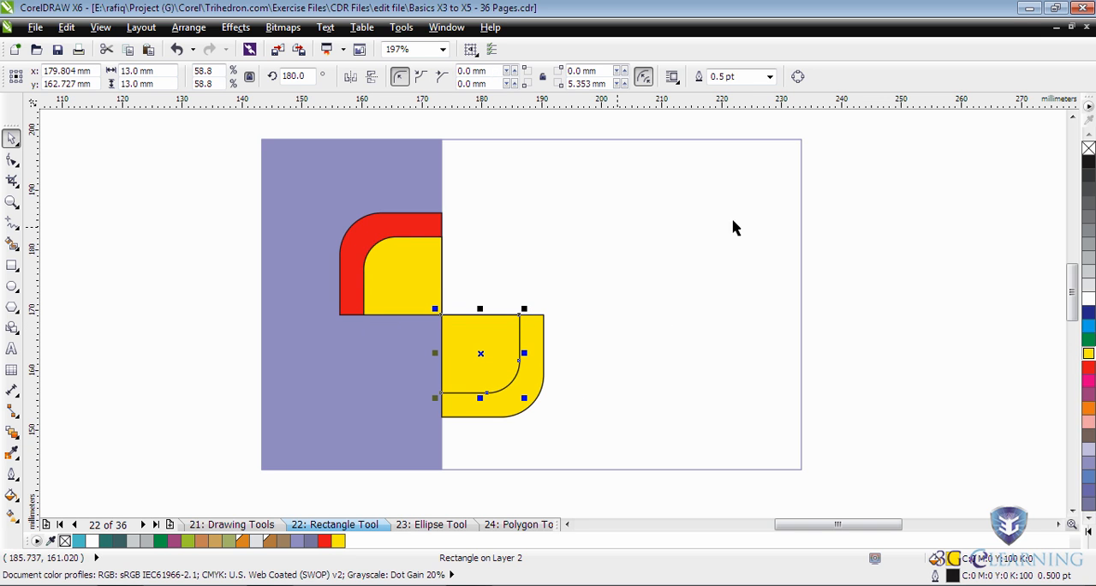
left_click(1089, 366)
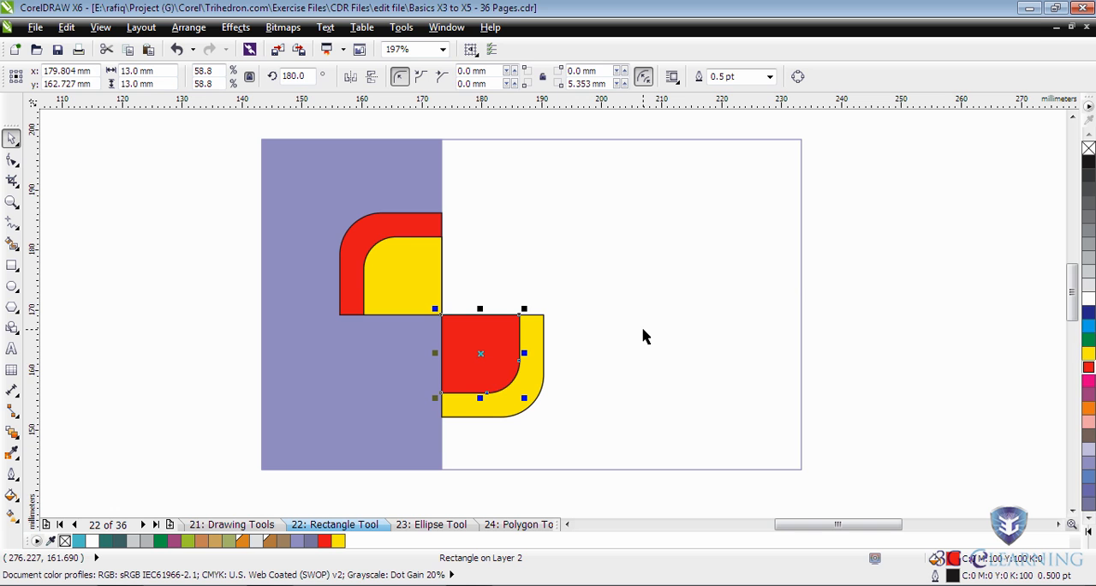
left_click(581, 436)
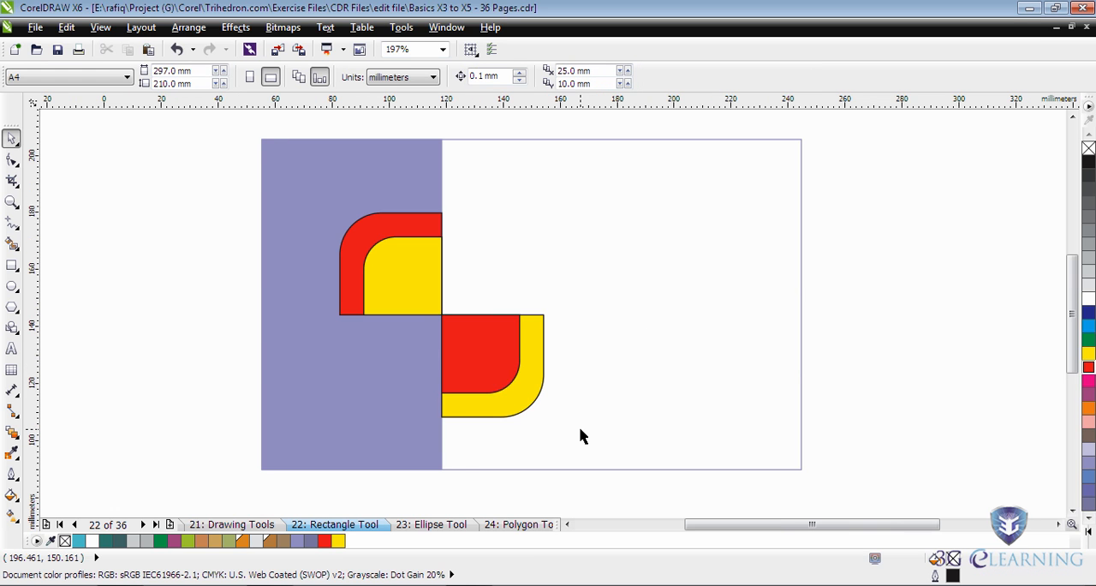
Copy the complete 90 × 55 mm card onto the Ellipse Tool page and return to the Rectangle Tool page.
key("F4")
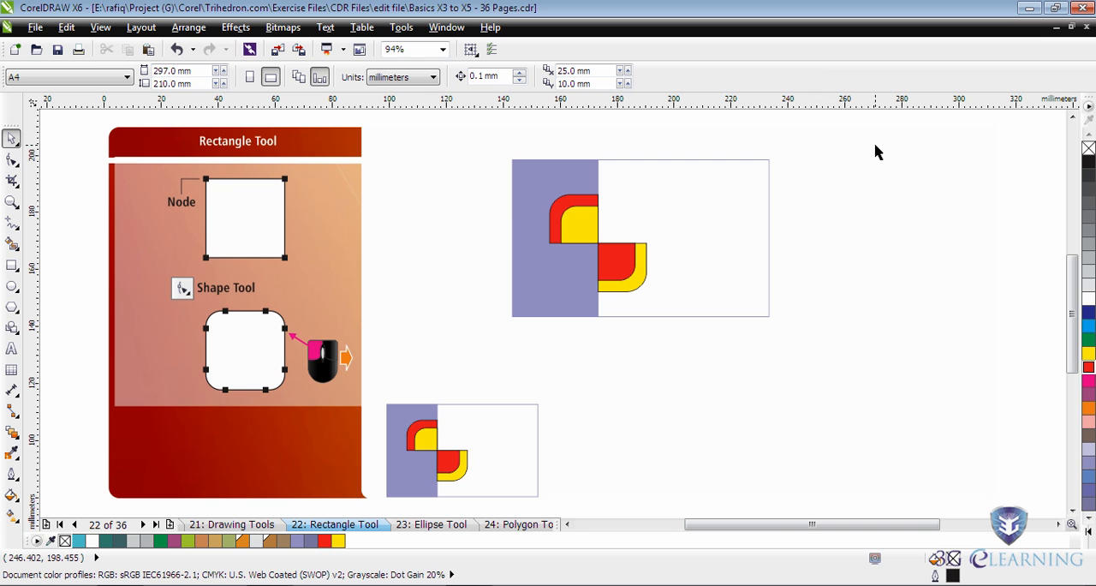
mouse_move(845, 152)
left_mouse_down()
mouse_move(522, 306)
mouse_move(472, 374)
left_mouse_up()
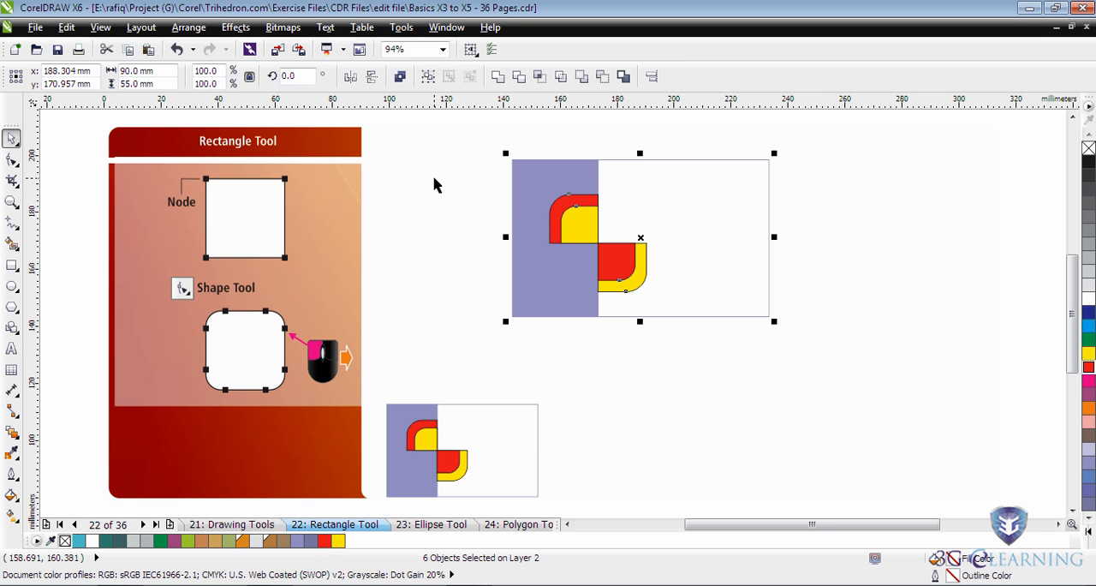
left_click(62, 29)
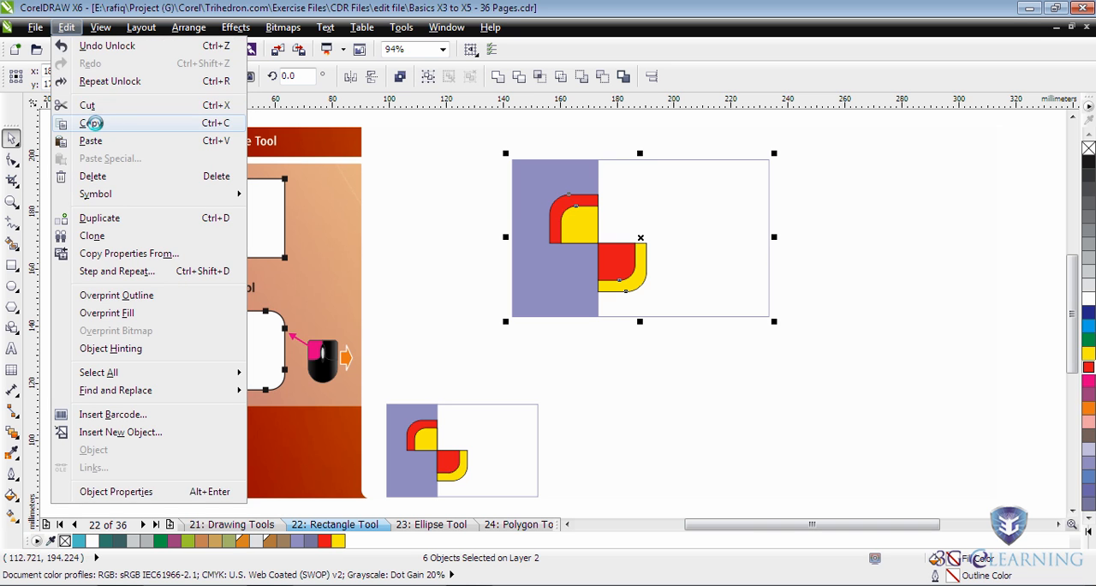
left_click(92, 123)
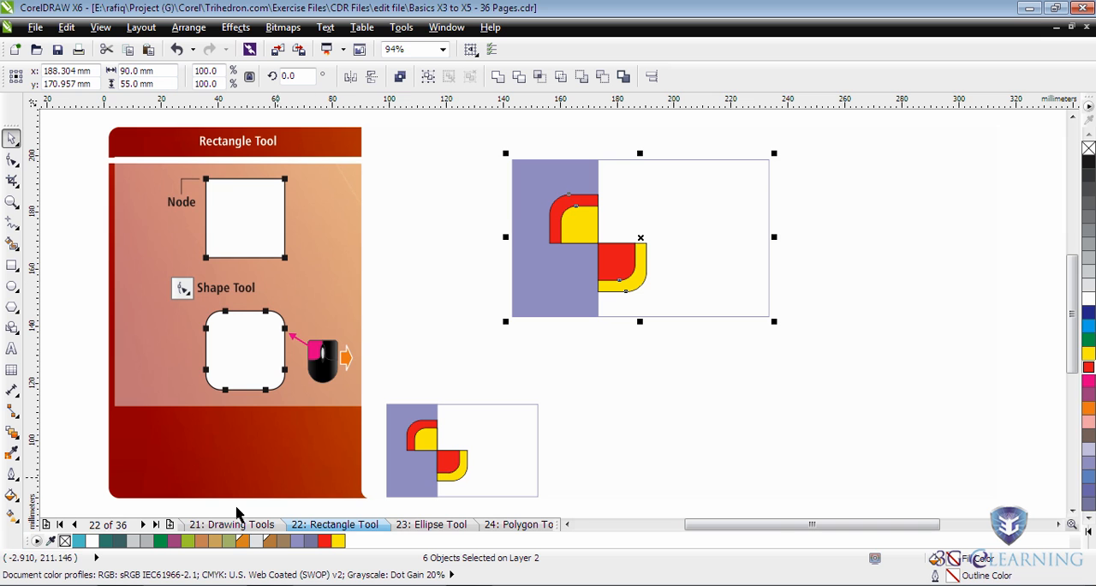
left_click(145, 526)
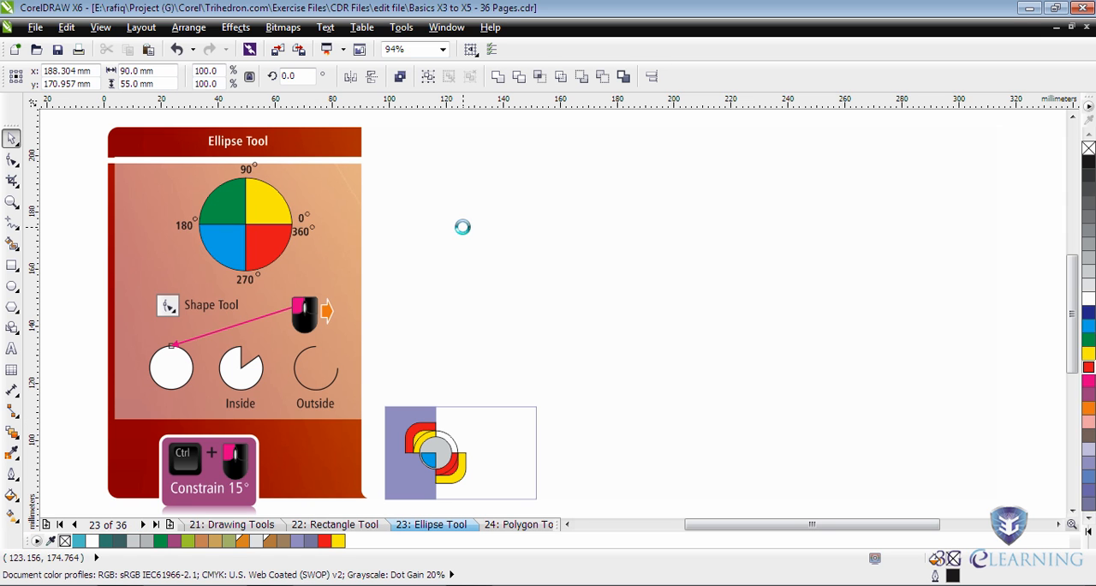
key("ctrl+v")
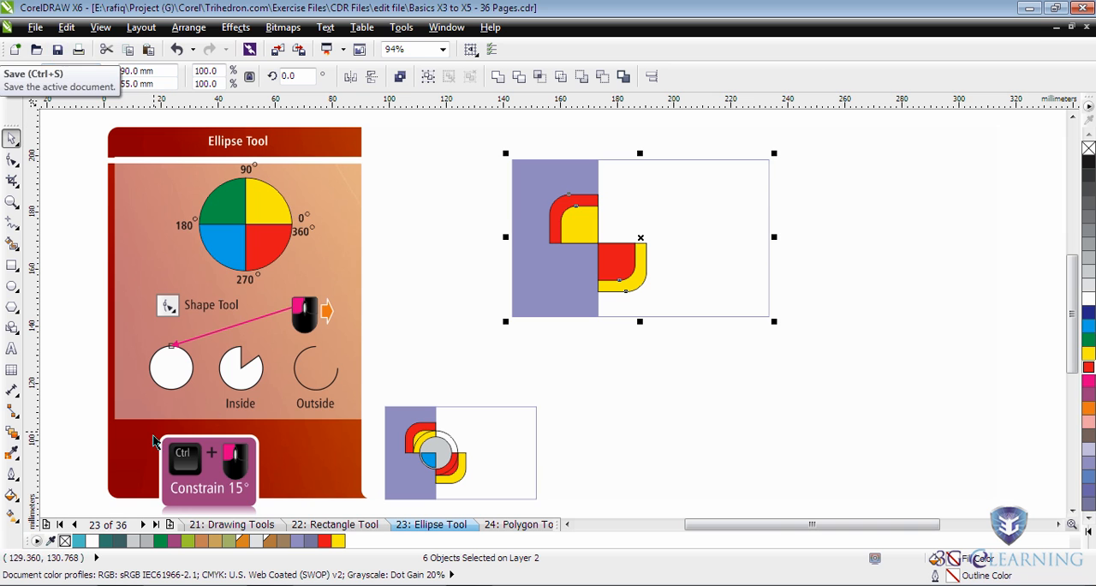
left_click(76, 525)
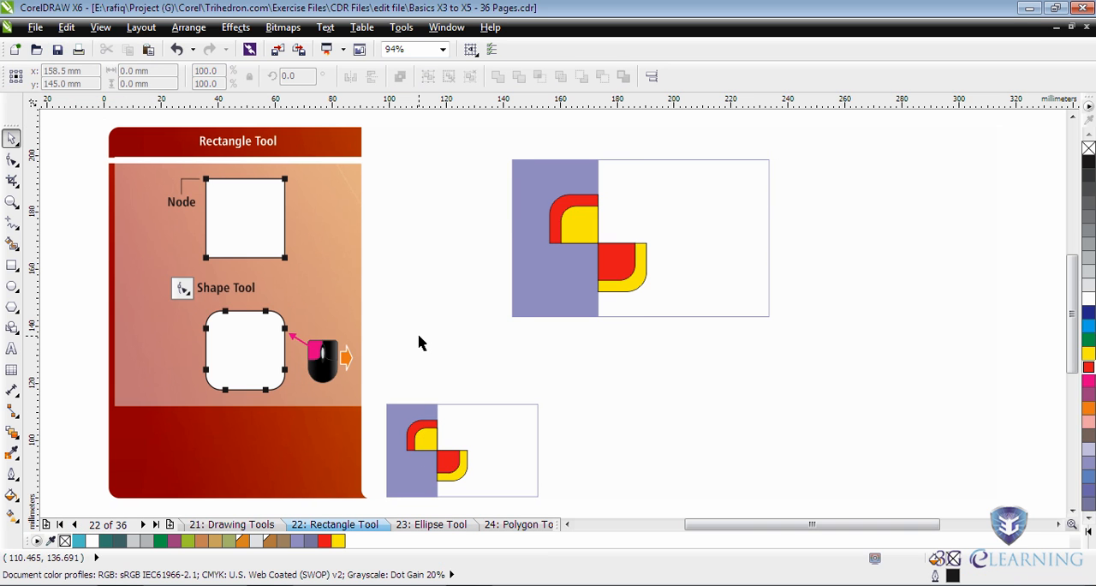
left_click(419, 336)
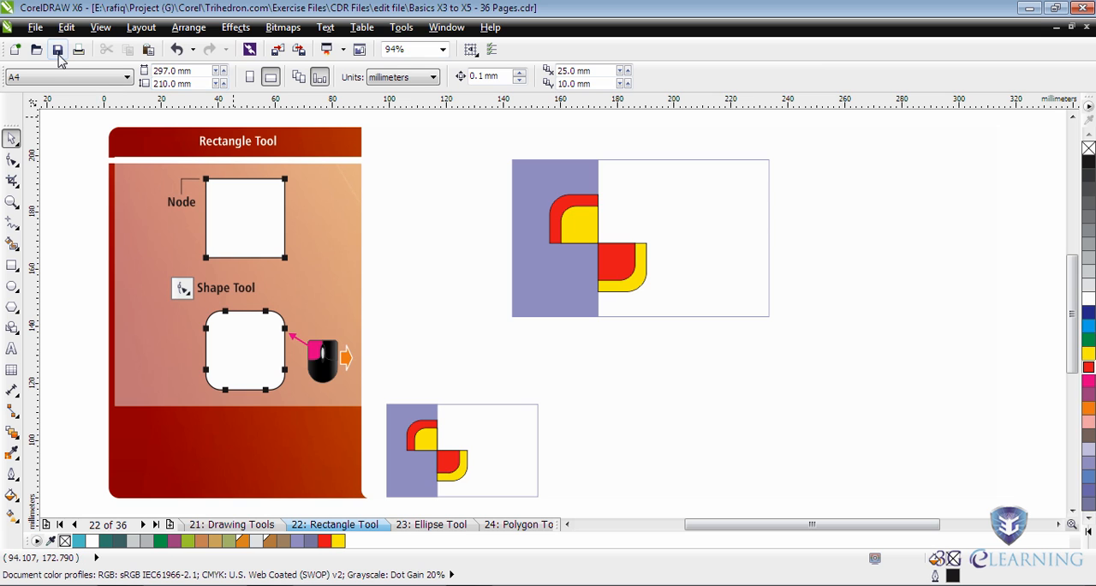